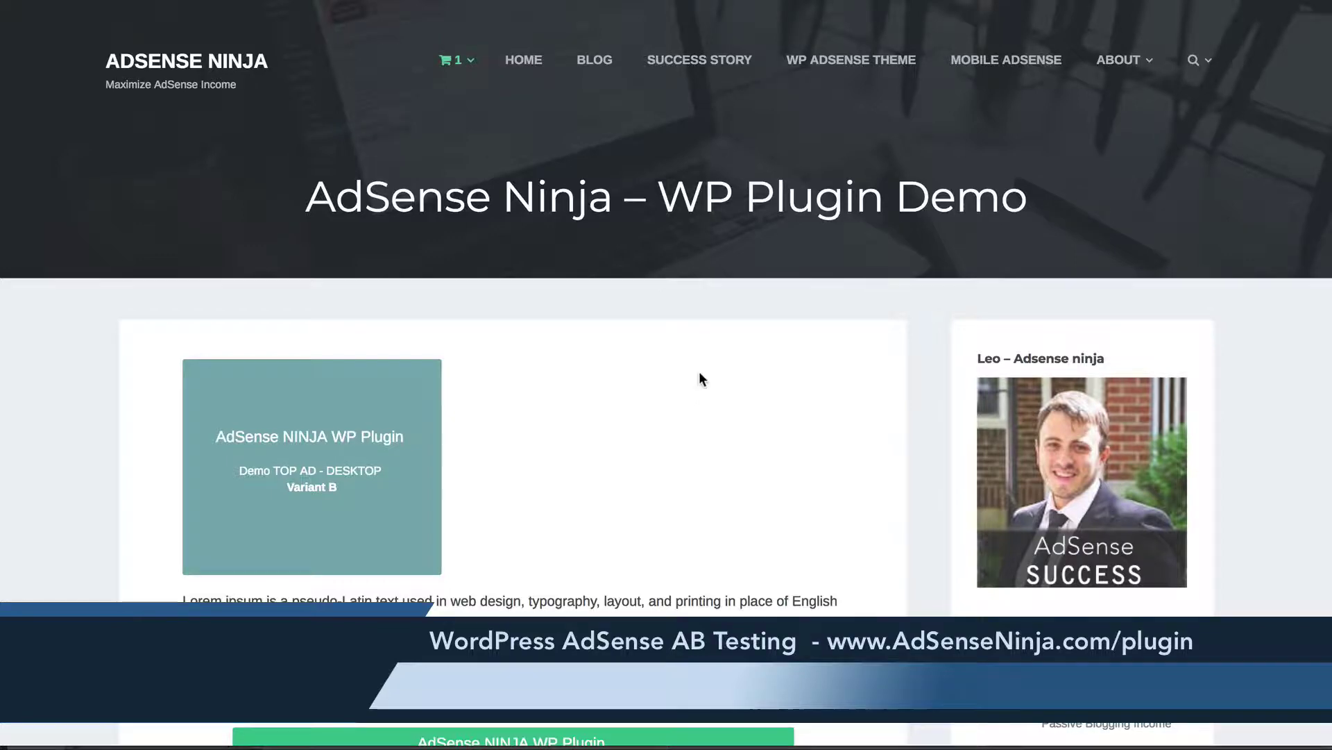
- Scroll up and down the demo post to review its top and content ads
scroll(700, 378, down, 2)
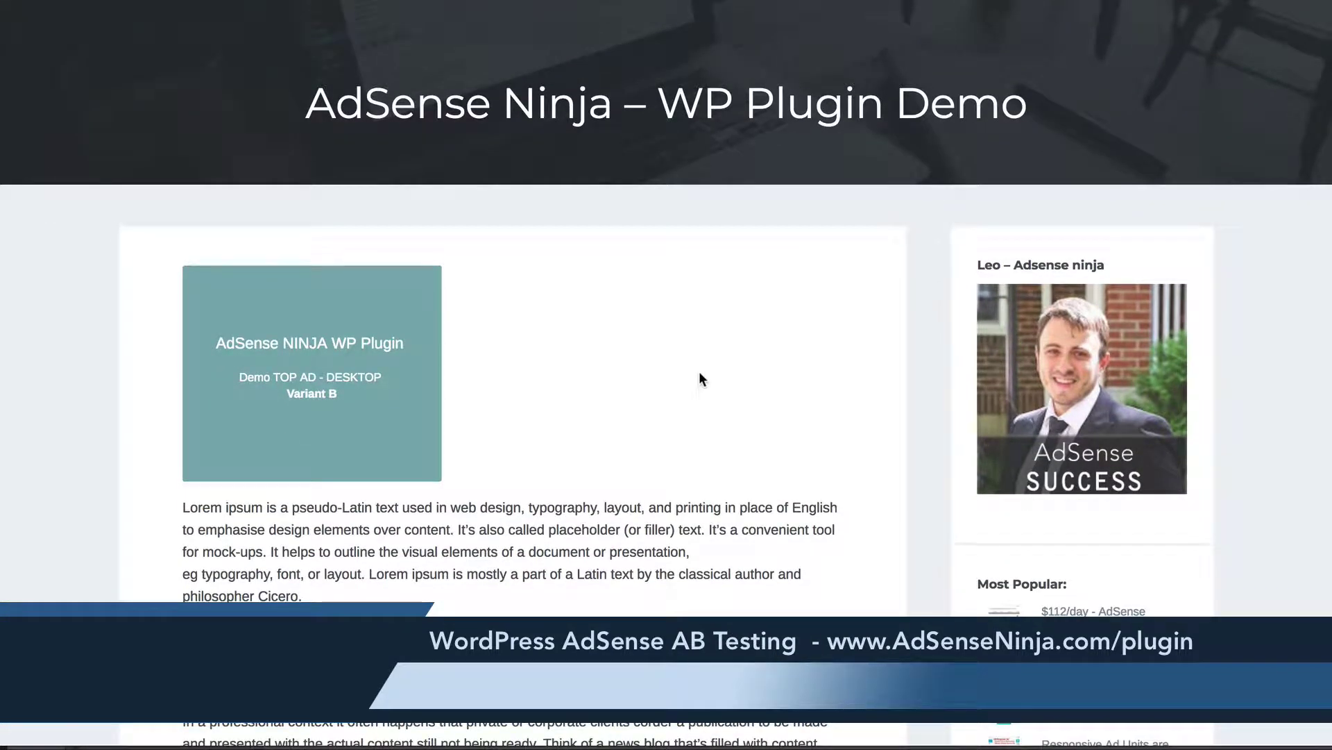
scroll(700, 378, up, 1)
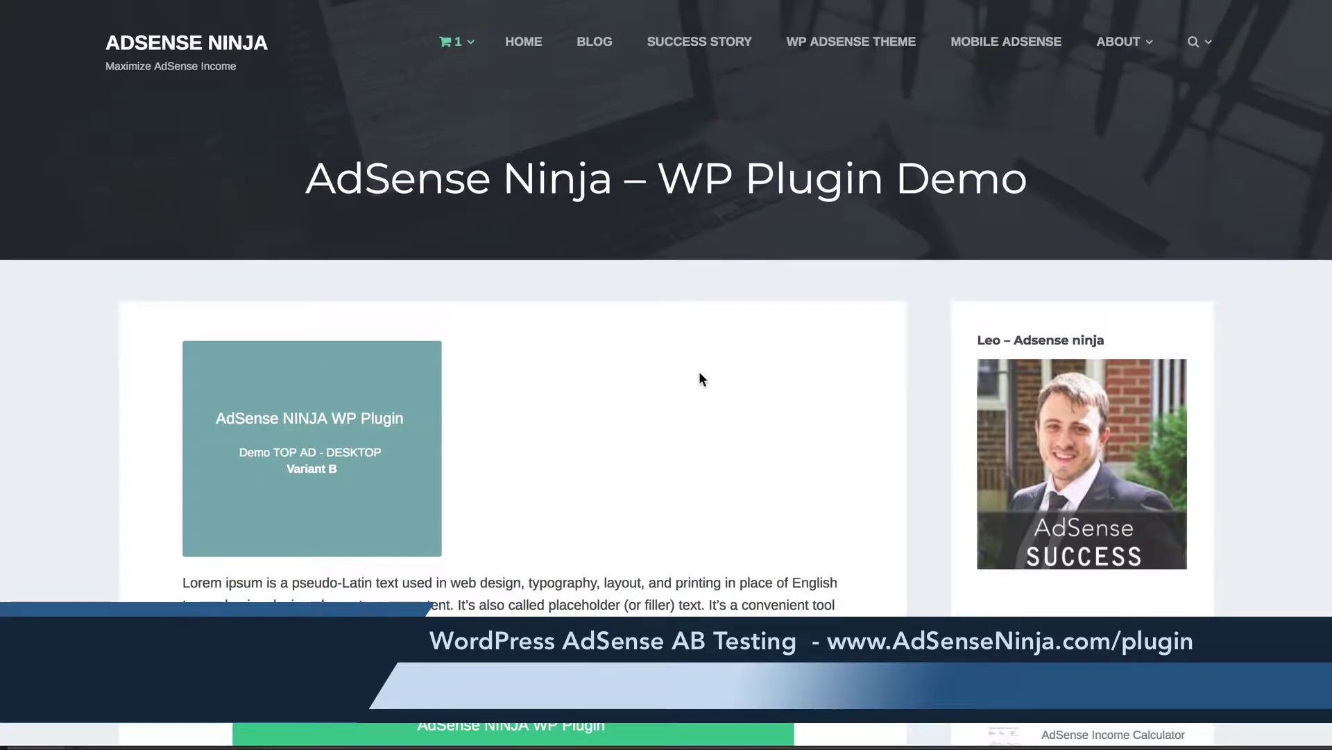
scroll(700, 373, down, 1)
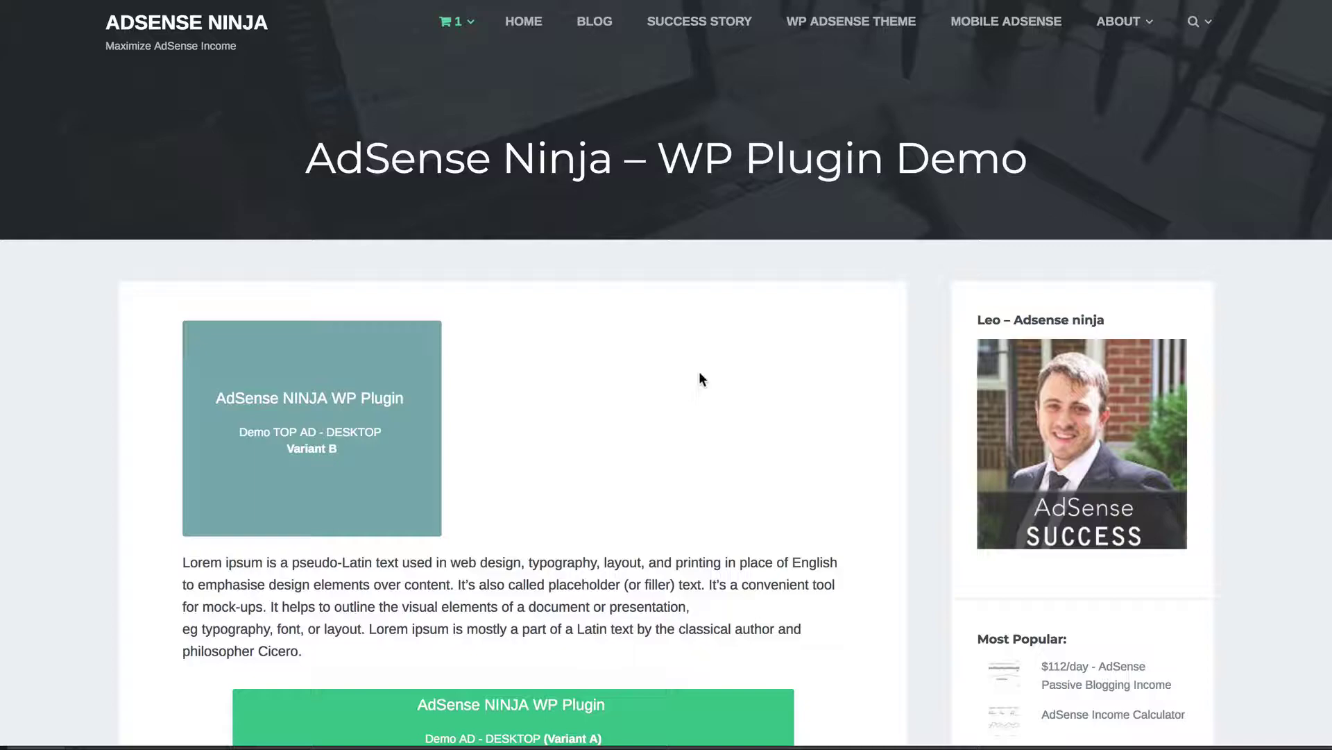
scroll(700, 373, up, 1)
scroll(700, 372, down, 10)
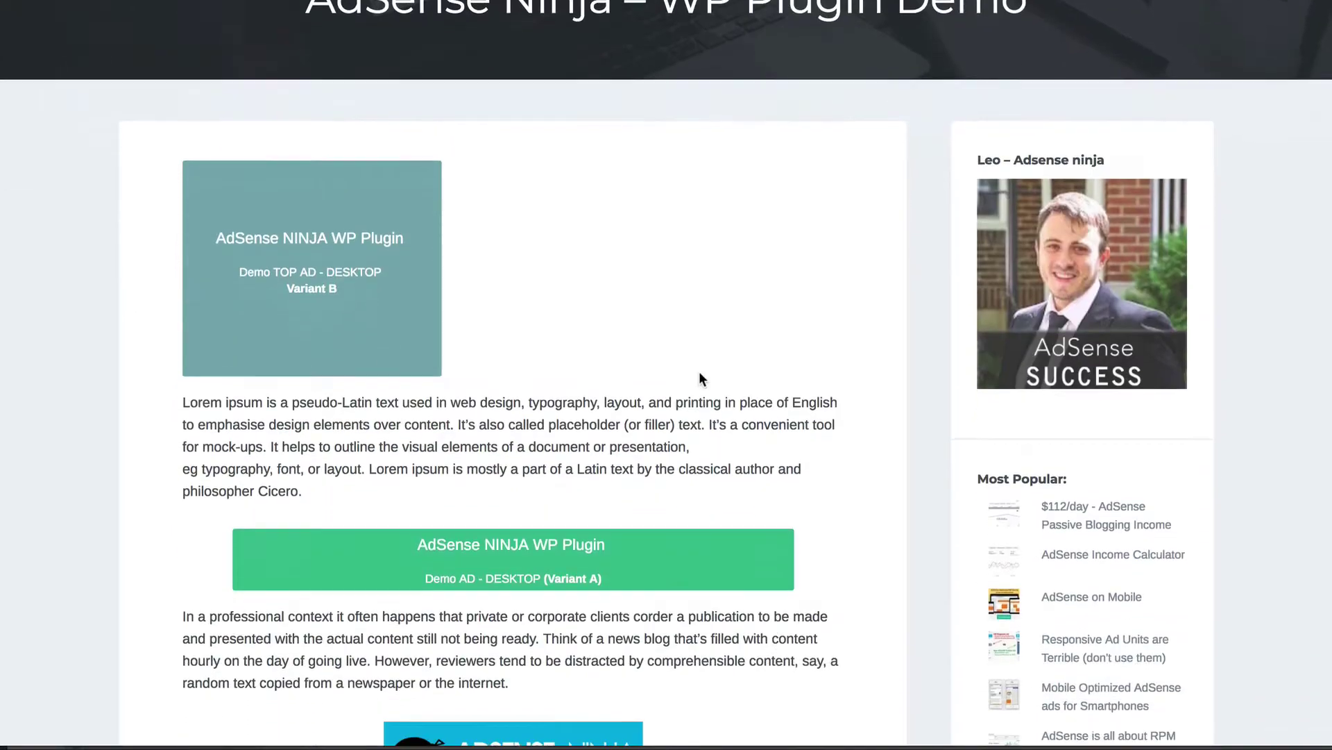
scroll(699, 378, up, 10)
scroll(700, 378, down, 9)
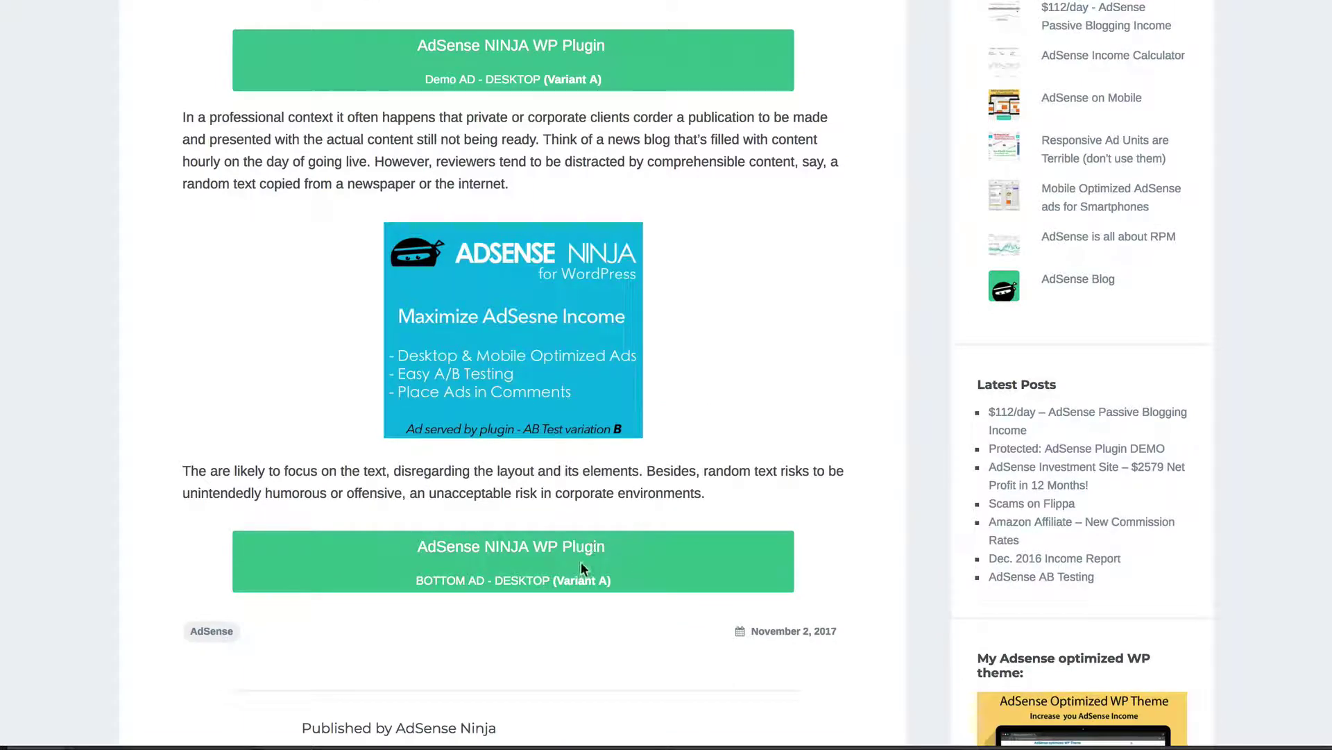
scroll(615, 427, up, 5)
scroll(615, 429, up, 1)
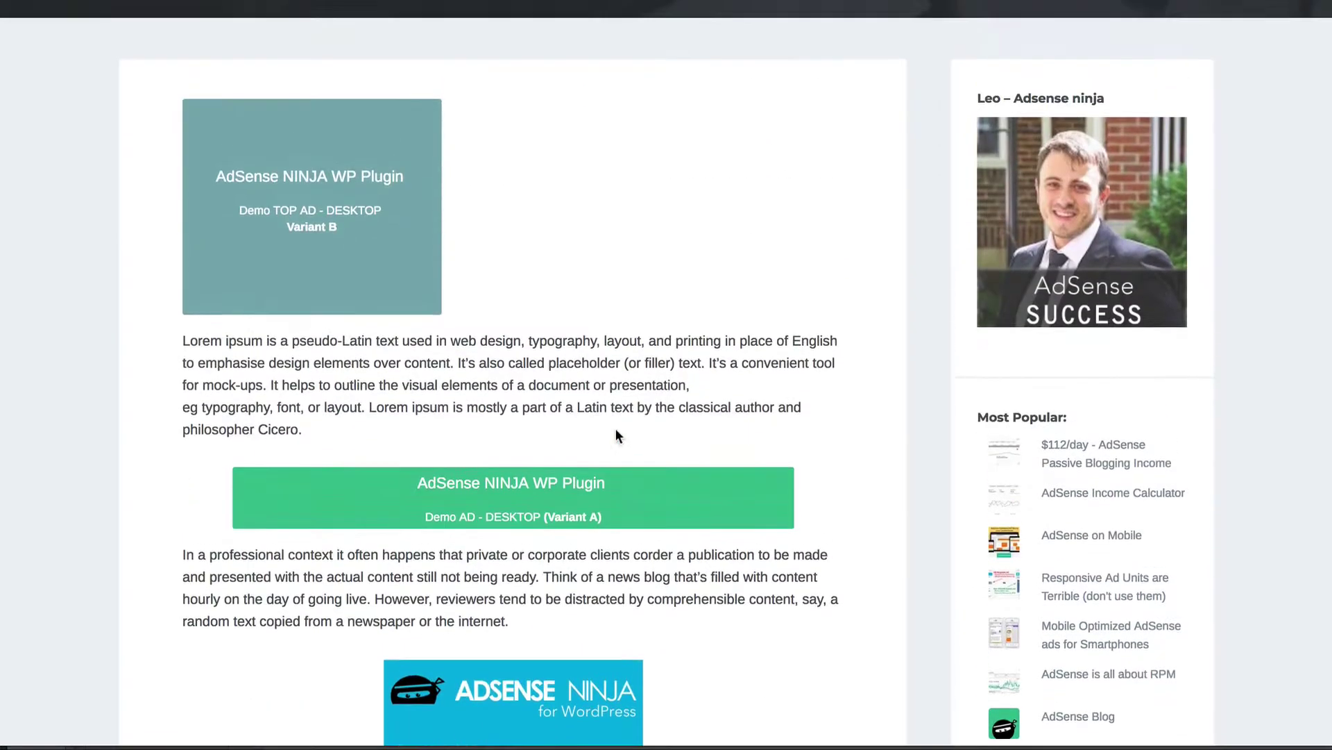
scroll(615, 429, up, 4)
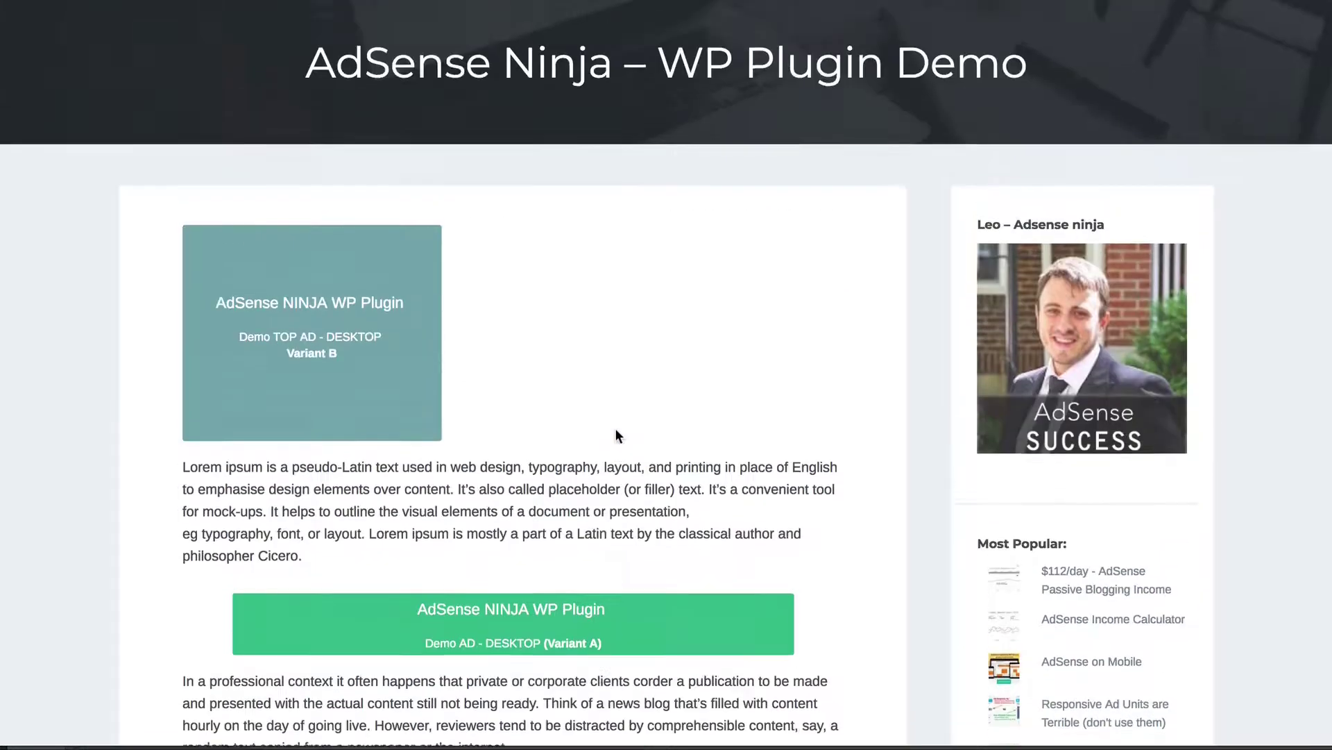
scroll(615, 427, down, 4)
scroll(615, 428, up, 2)
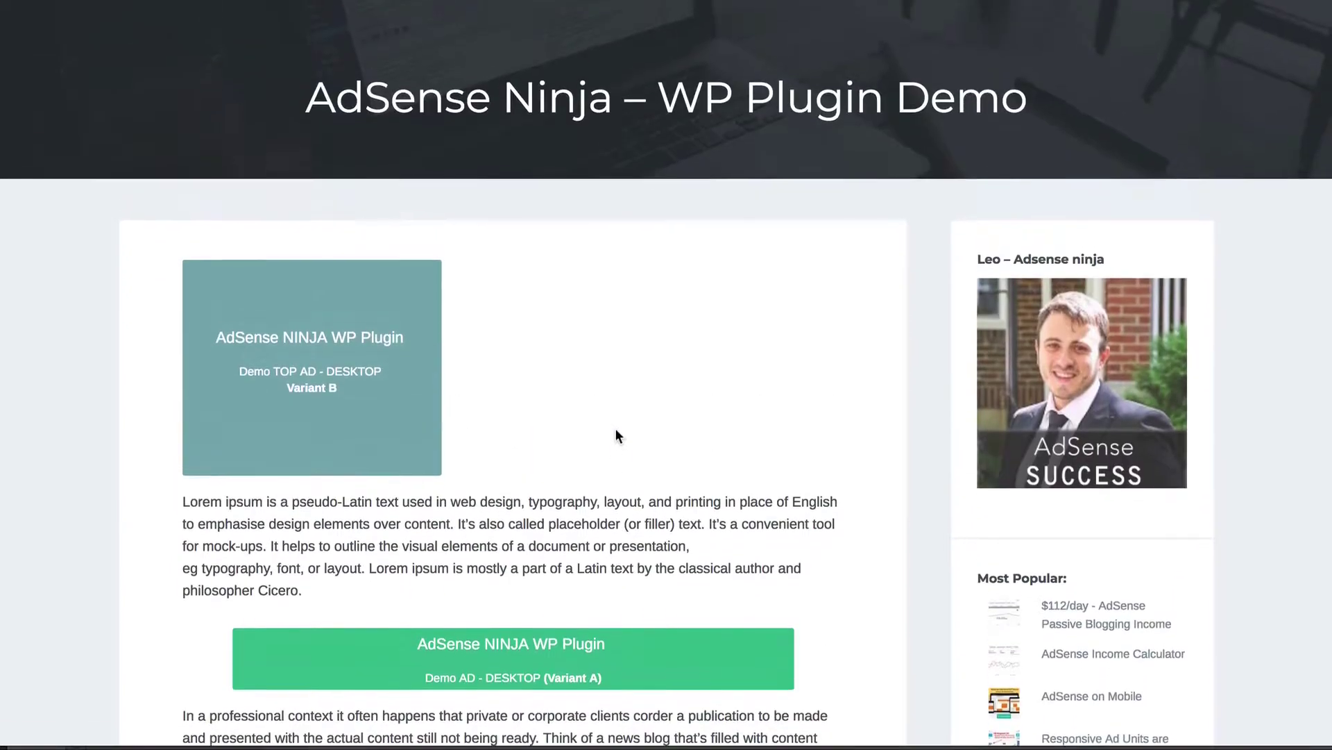
- Reload the demo post twice and compare how the Variant A and B ads rotate
key(F5)
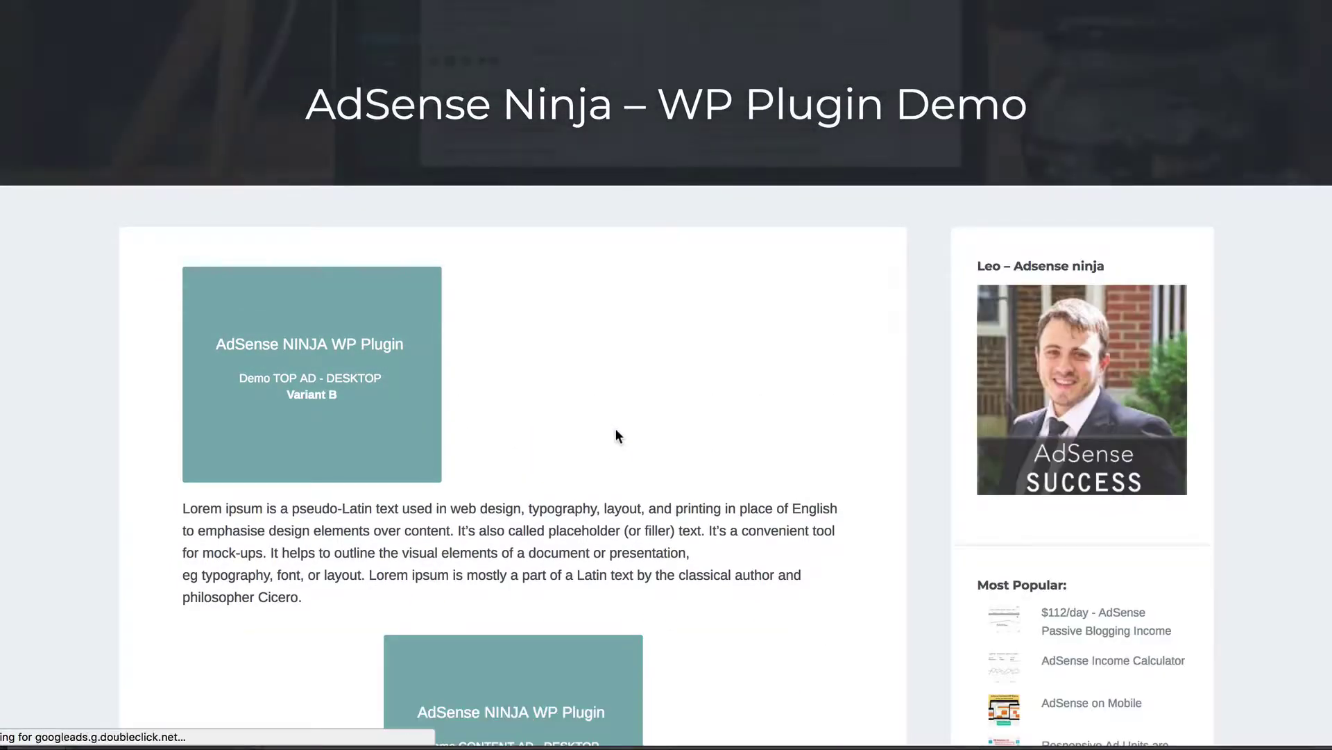
key(F5)
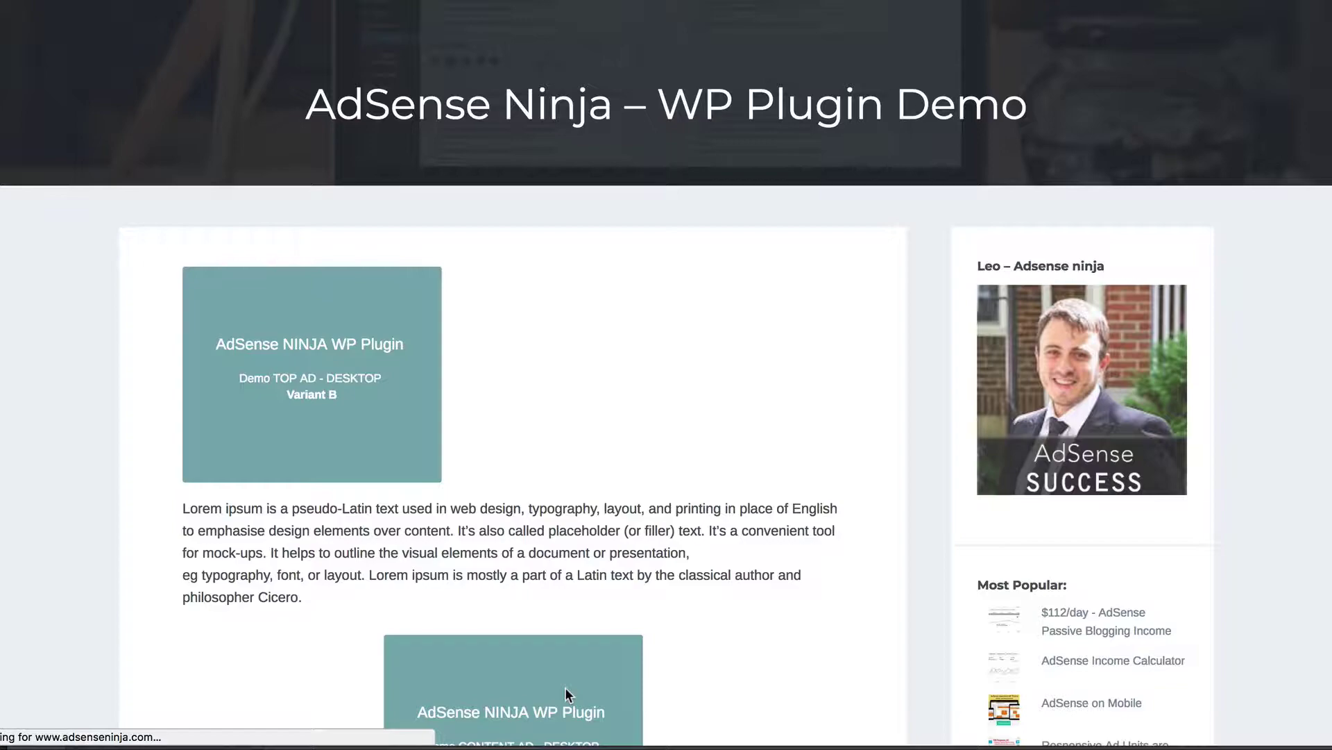
scroll(486, 340, down, 4)
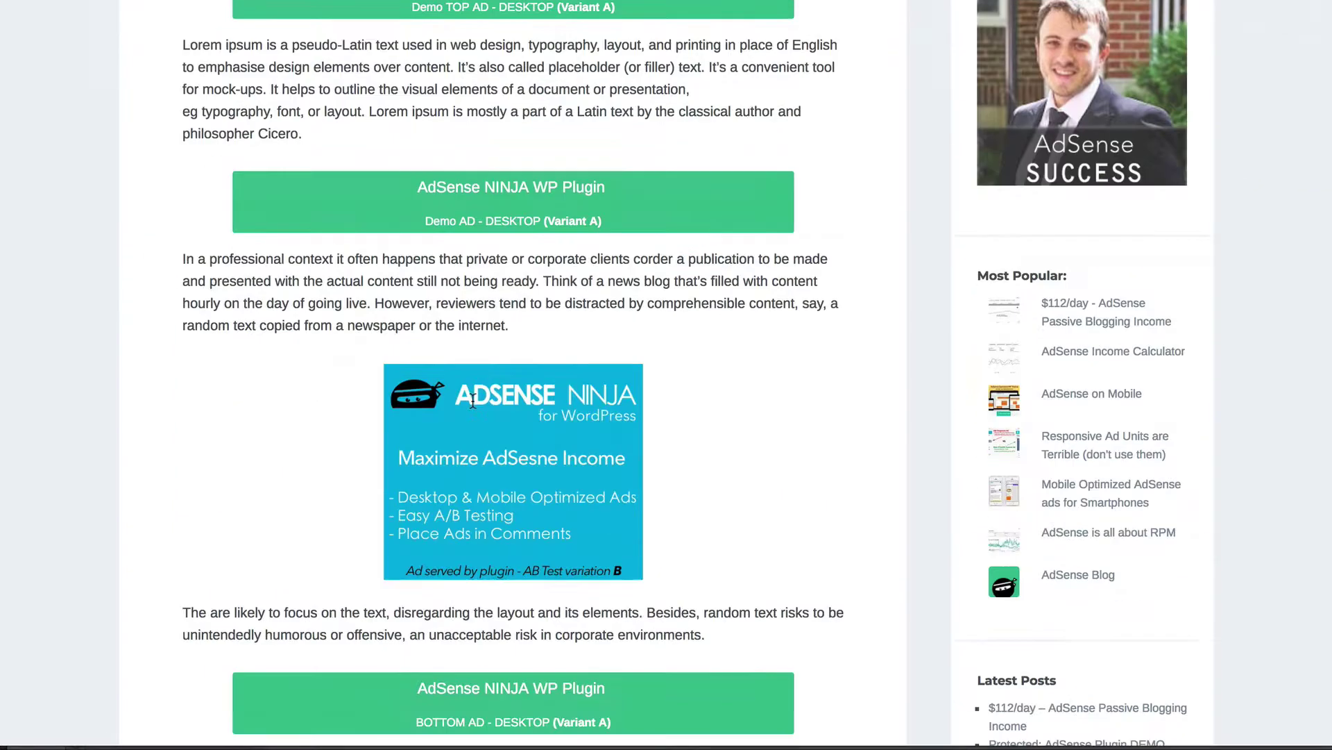
scroll(473, 400, up, 3)
scroll(473, 400, down, 3)
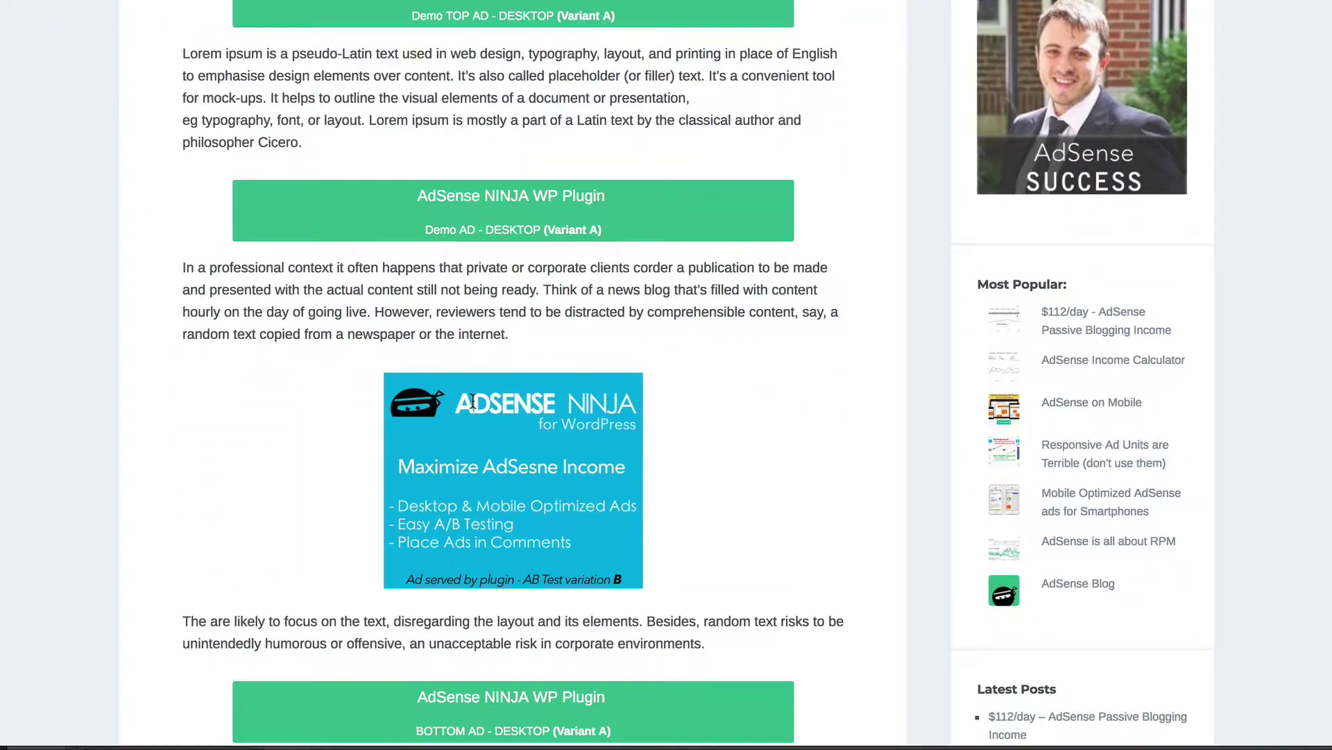
scroll(554, 144, up, 2)
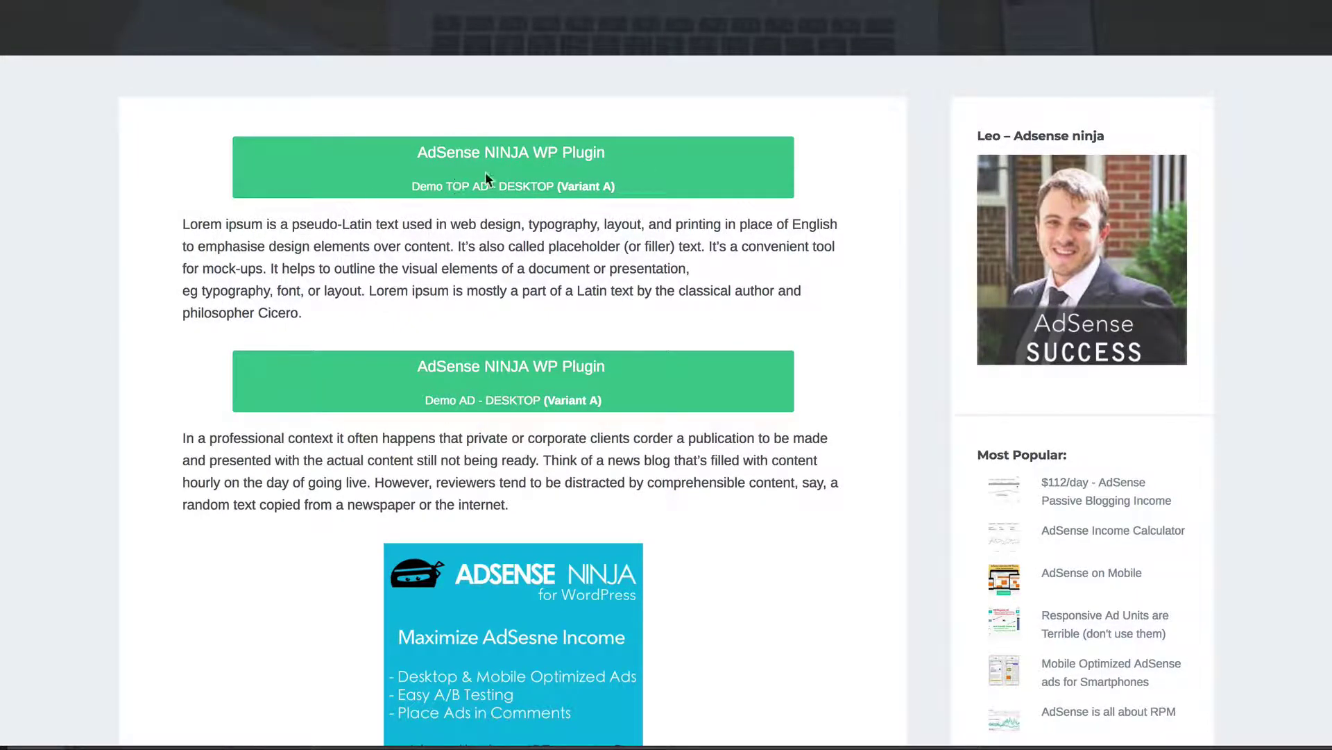
- Reload once more for a different content ad, then scroll down toward the comments
key(F5)
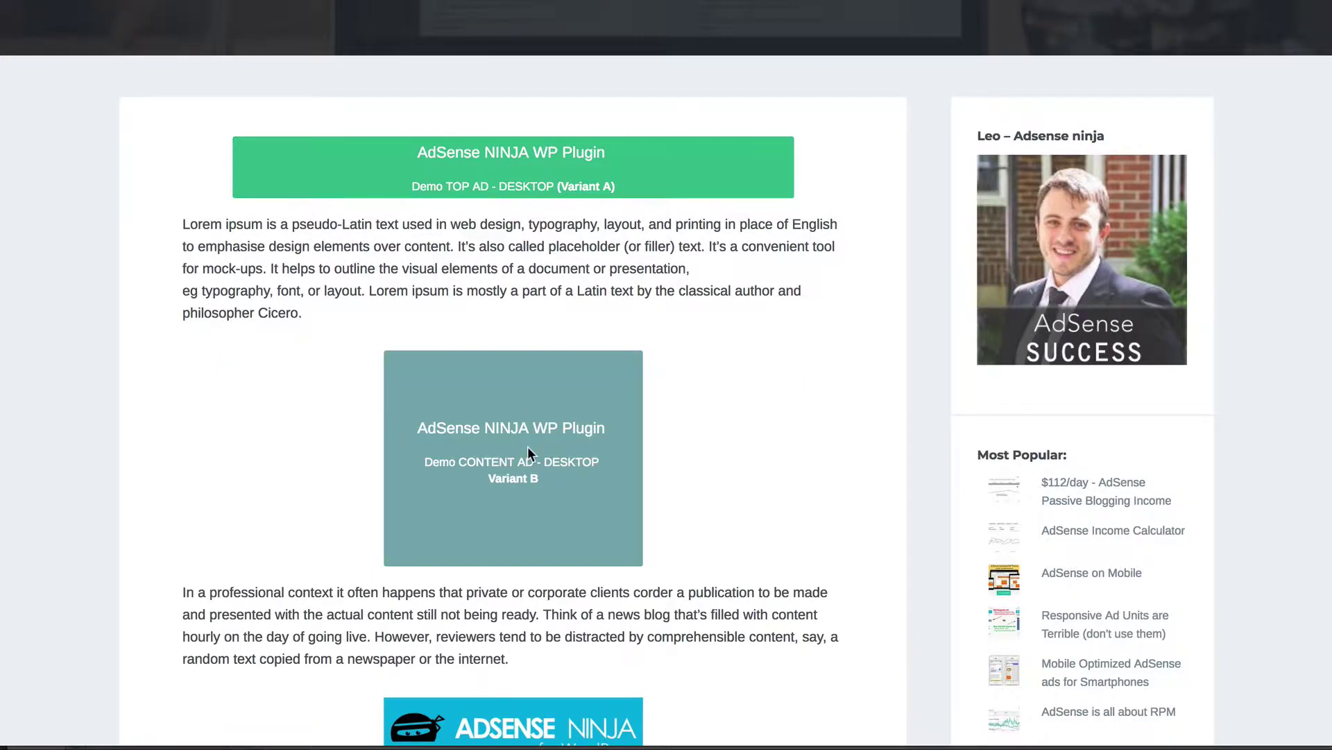
scroll(528, 448, down, 4)
scroll(559, 444, down, 5)
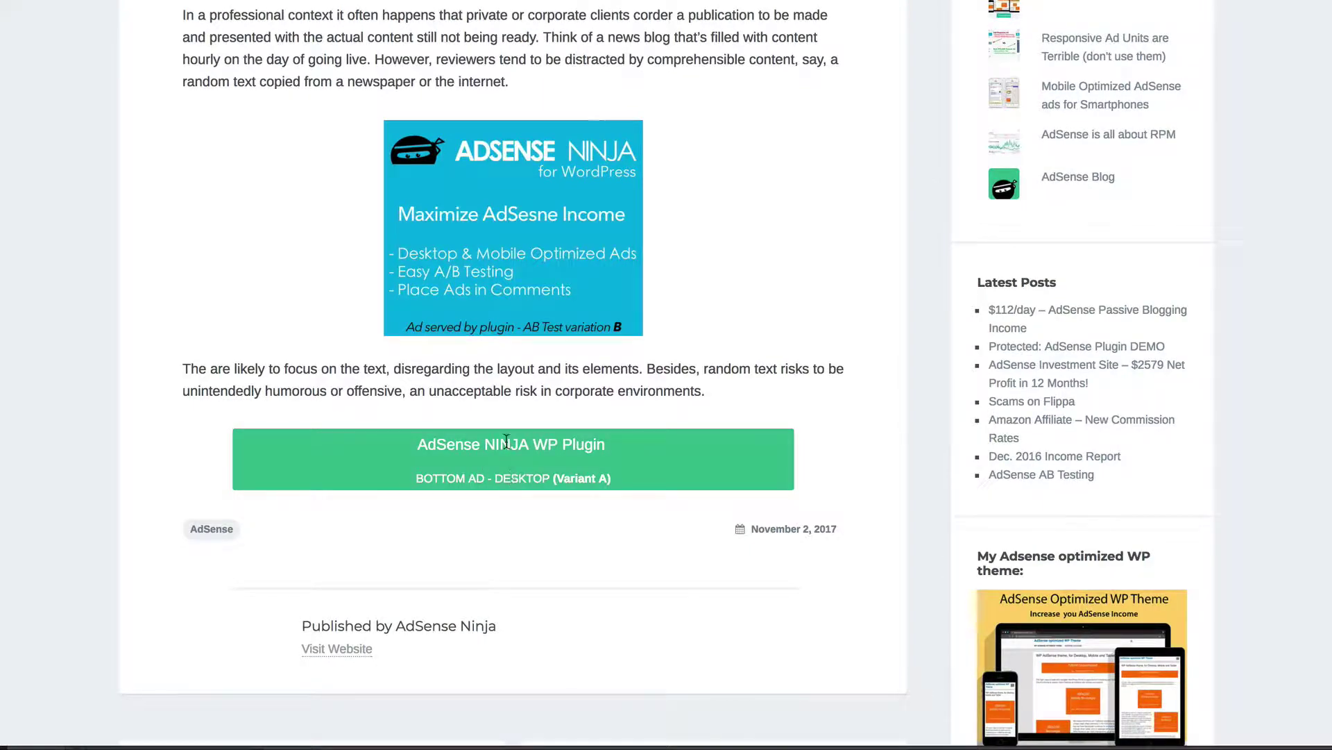
scroll(513, 479, down, 11)
scroll(506, 444, down, 5)
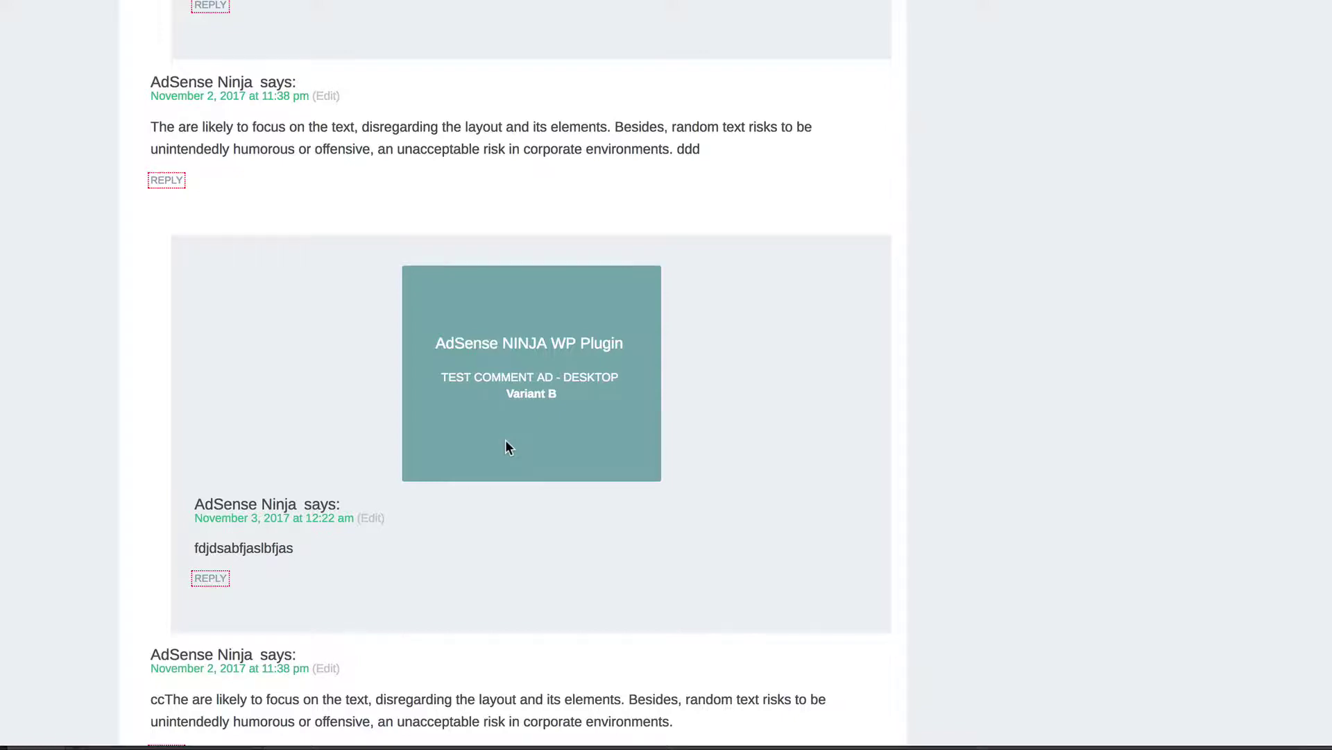
- Scroll through the comment thread until the teal Variant B test comment ads appear between replies
scroll(505, 444, down, 2)
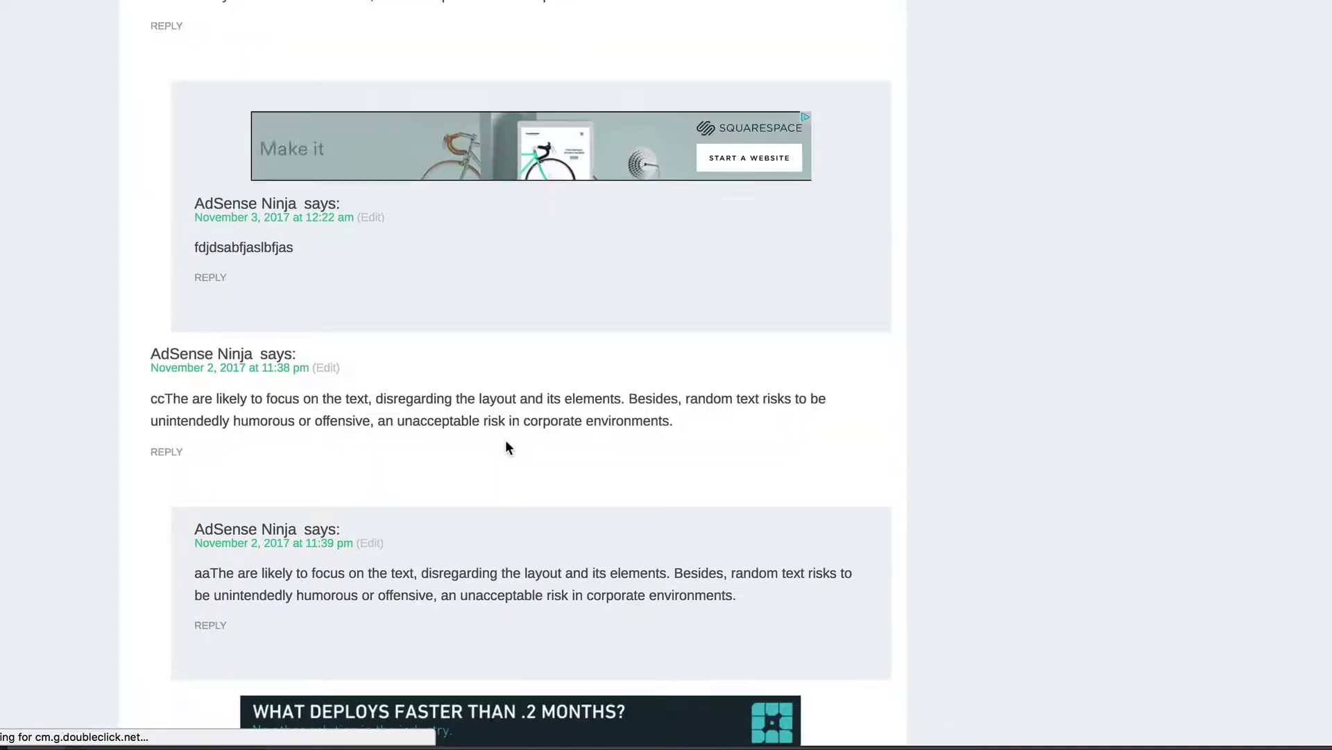
scroll(505, 444, down, 4)
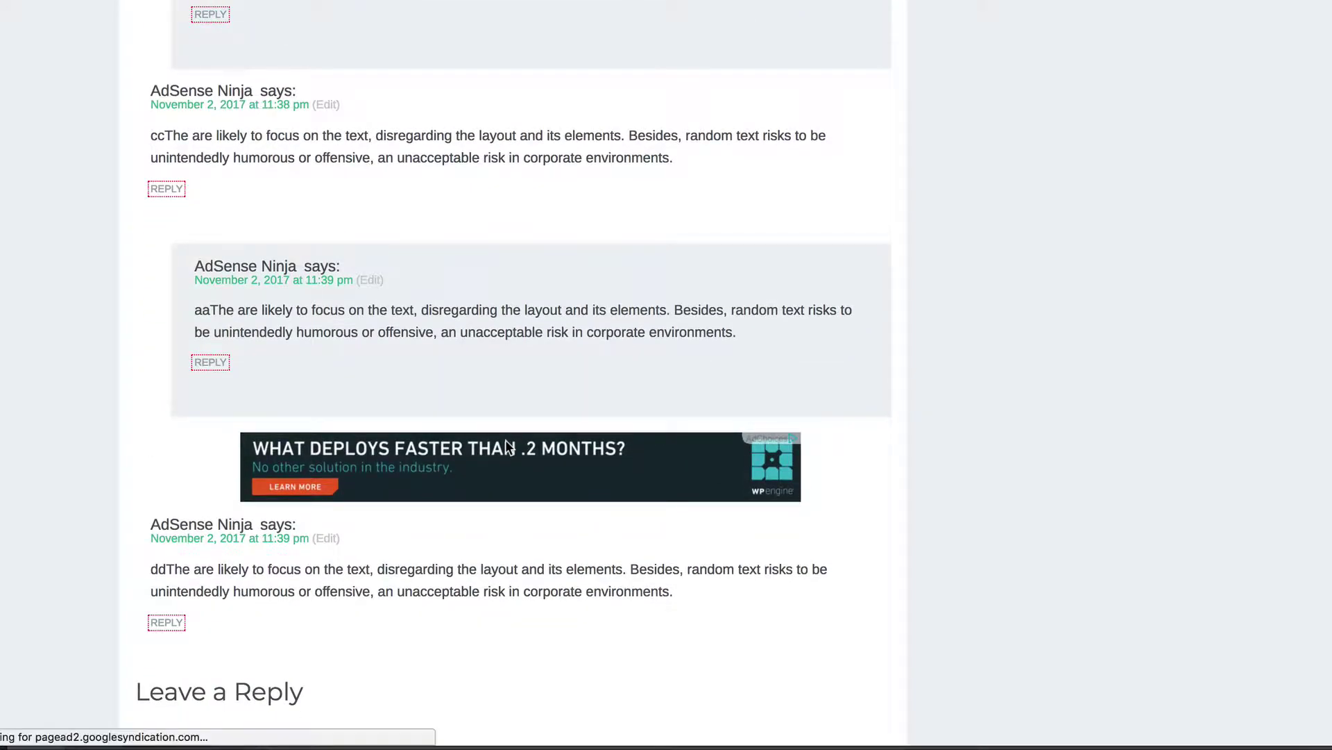
scroll(505, 439, up, 5)
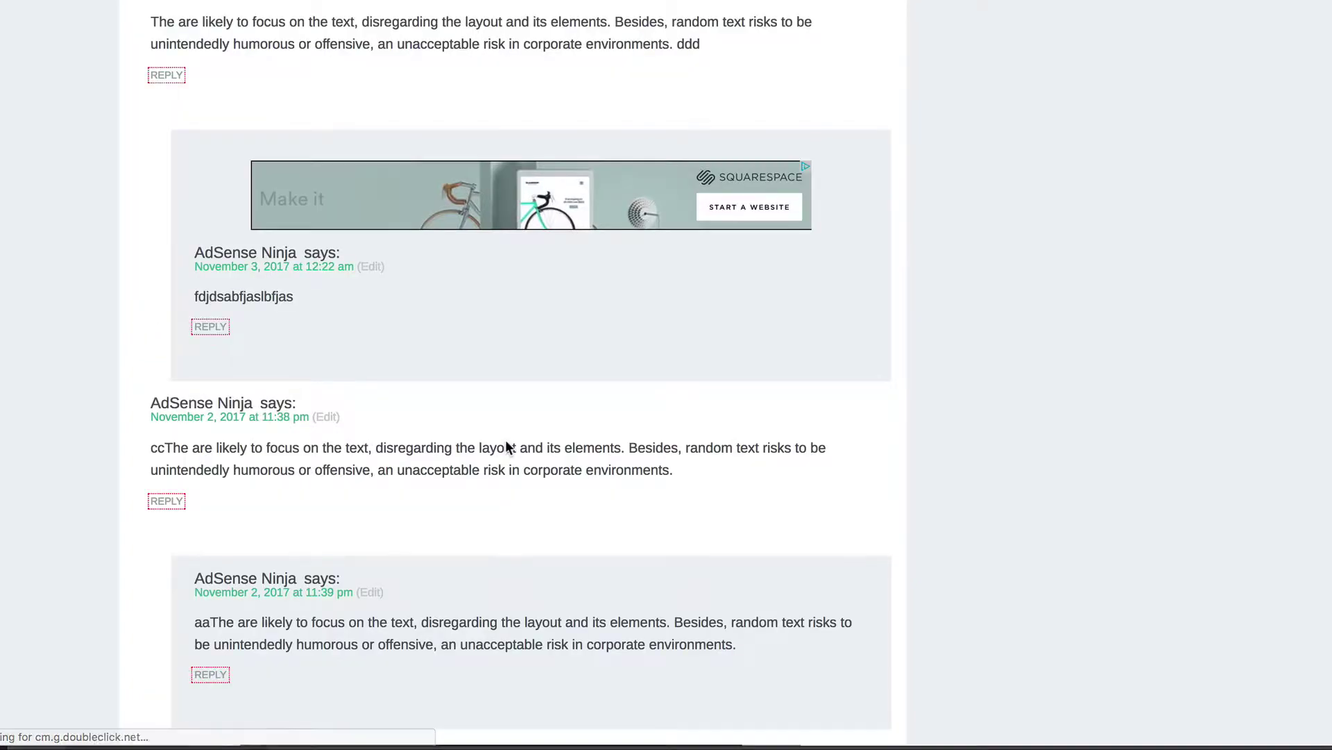
scroll(505, 444, down, 2)
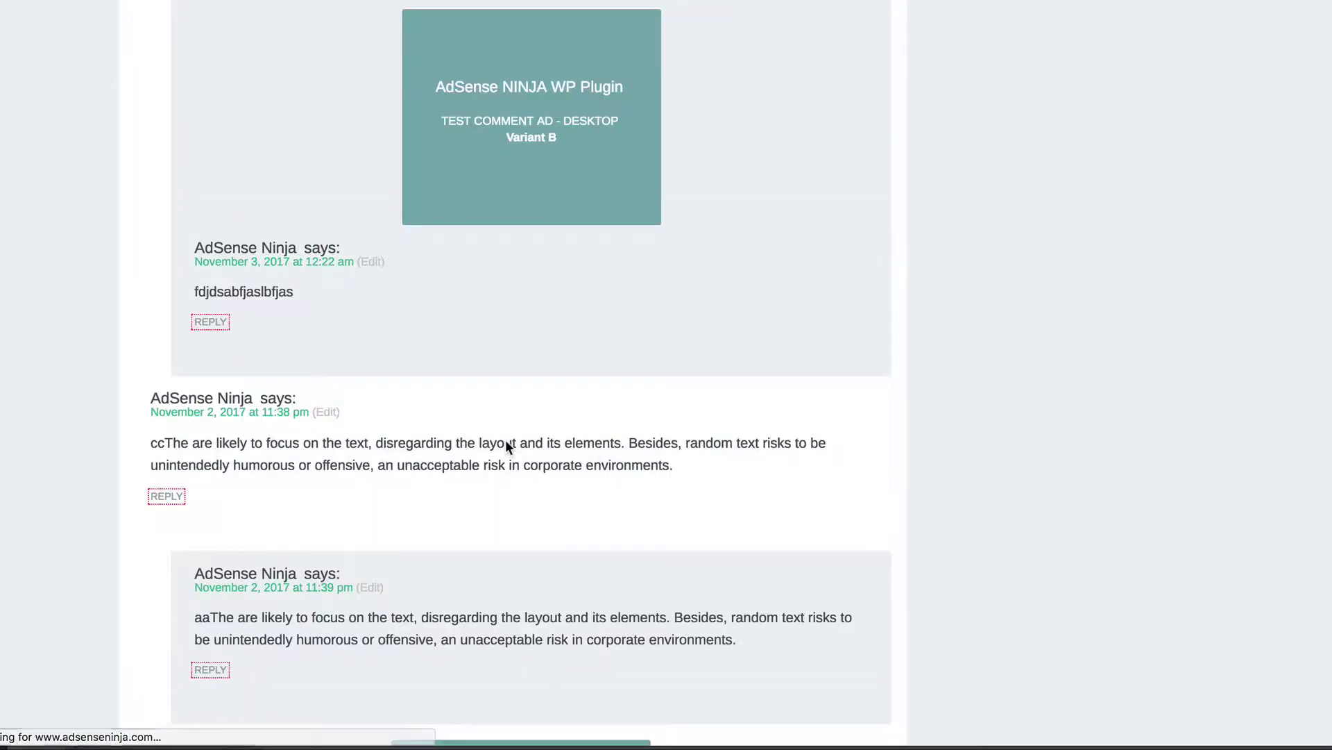
scroll(505, 441, down, 4)
scroll(508, 429, up, 5)
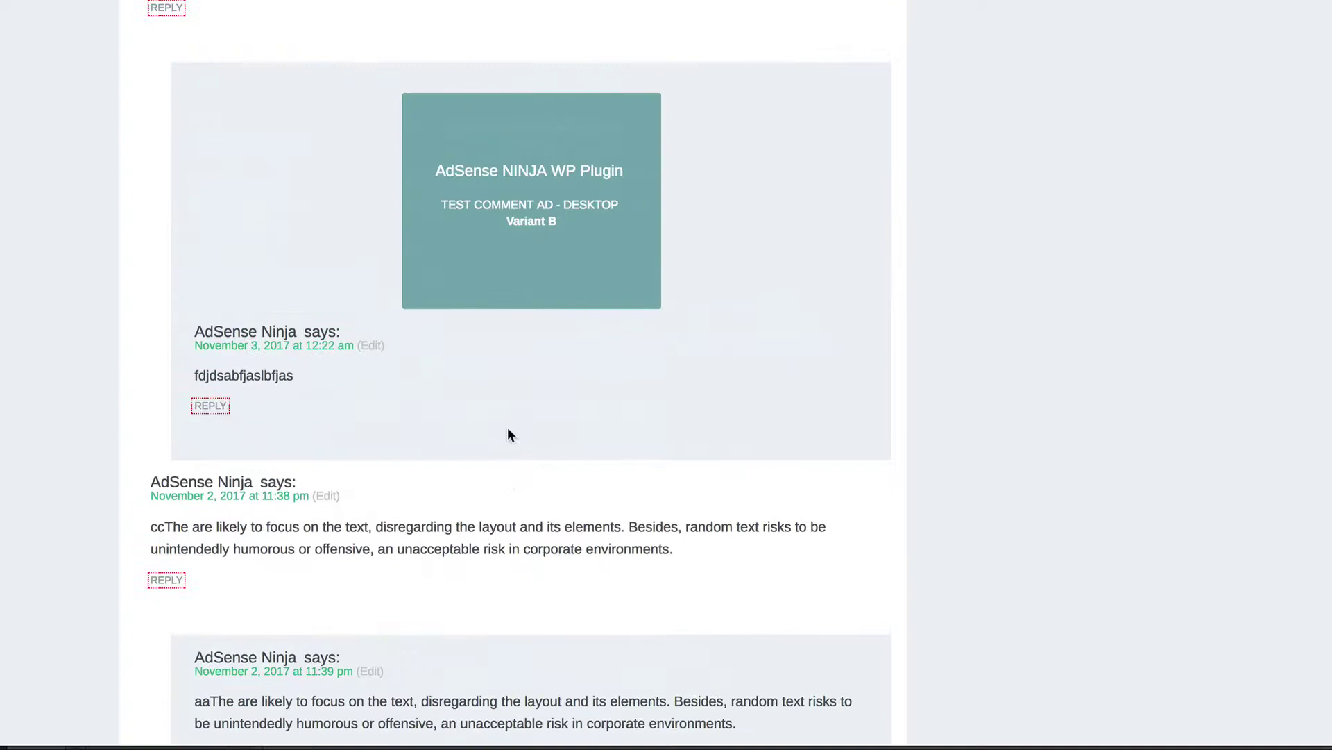
scroll(508, 428, down, 6)
scroll(508, 429, up, 2)
scroll(508, 429, up, 1)
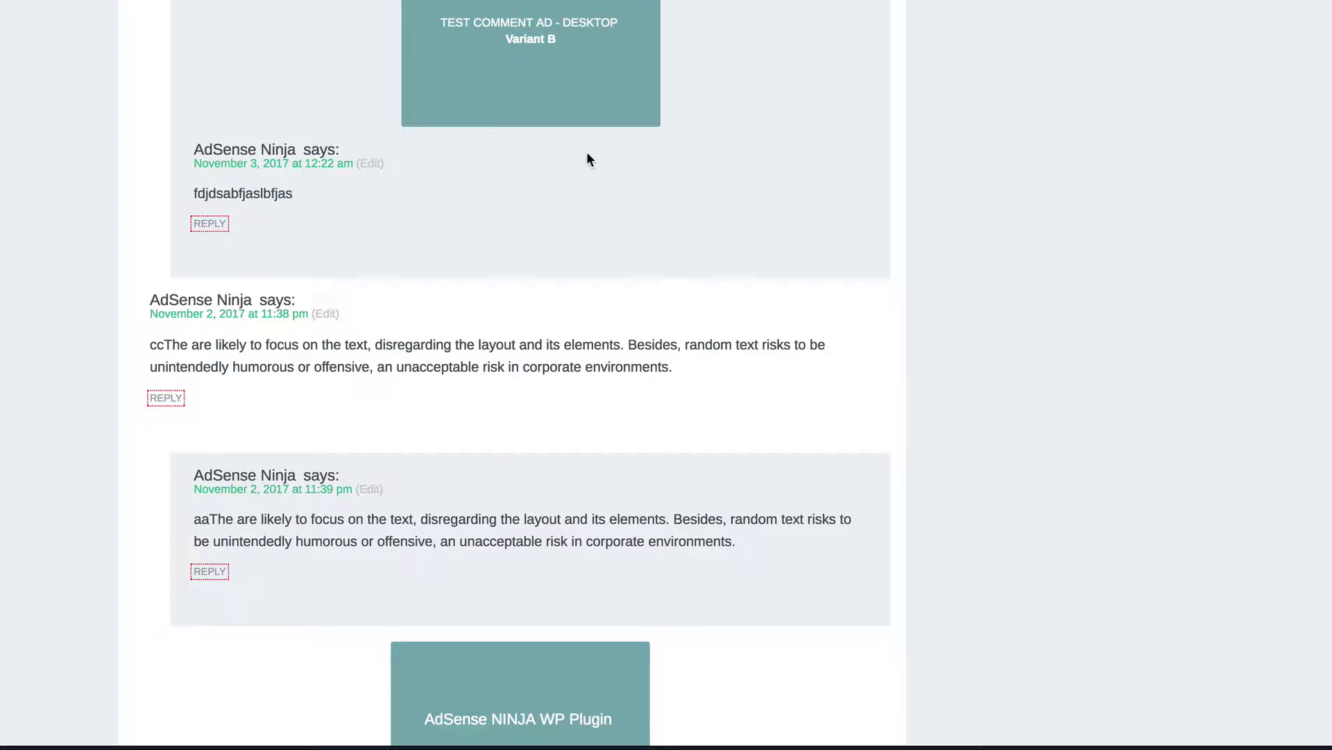
scroll(585, 157, up, 2)
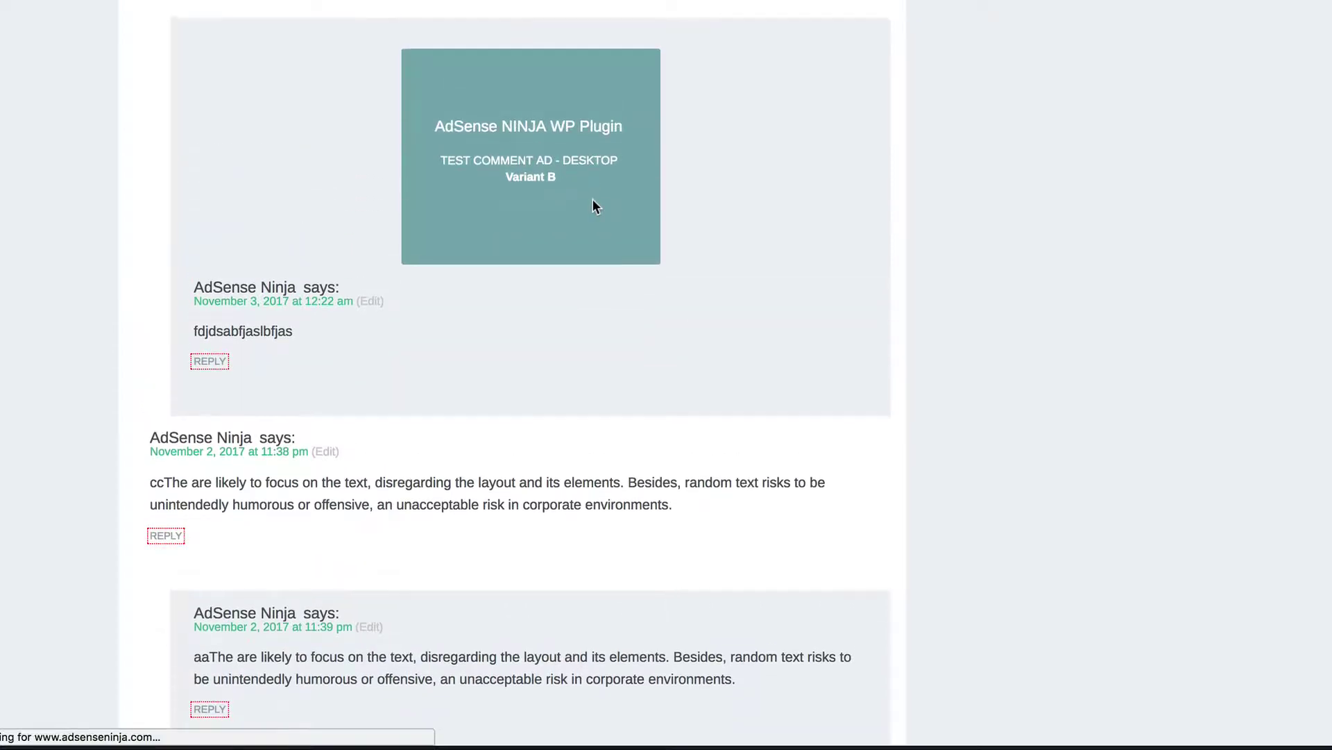
scroll(594, 201, down, 1)
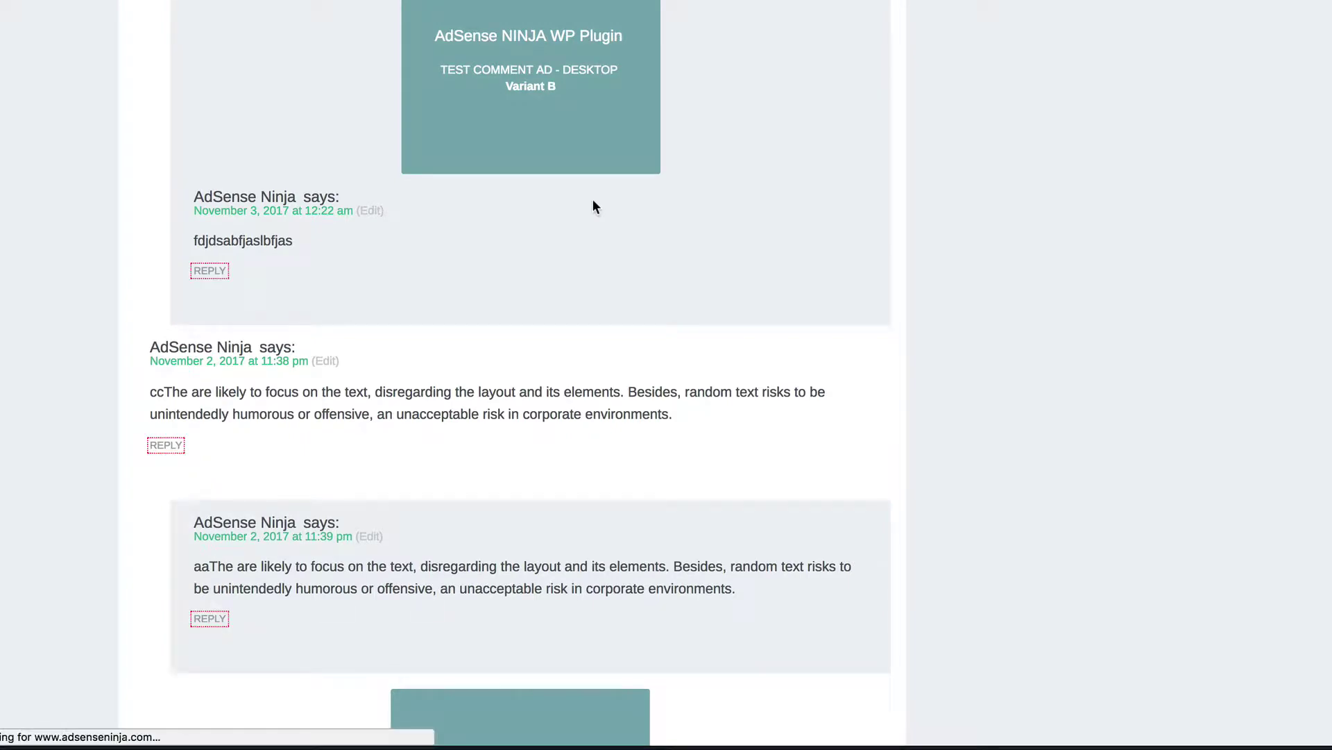
scroll(593, 201, down, 4)
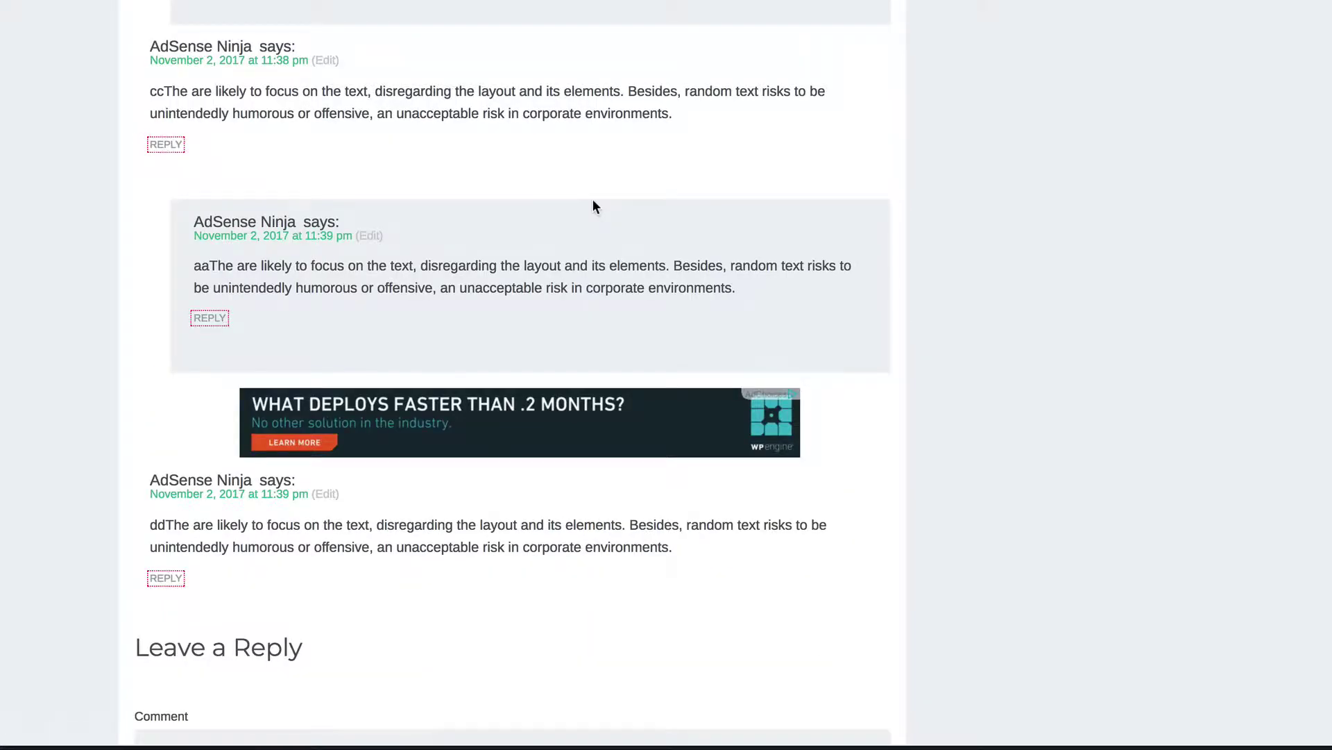
scroll(593, 201, up, 3)
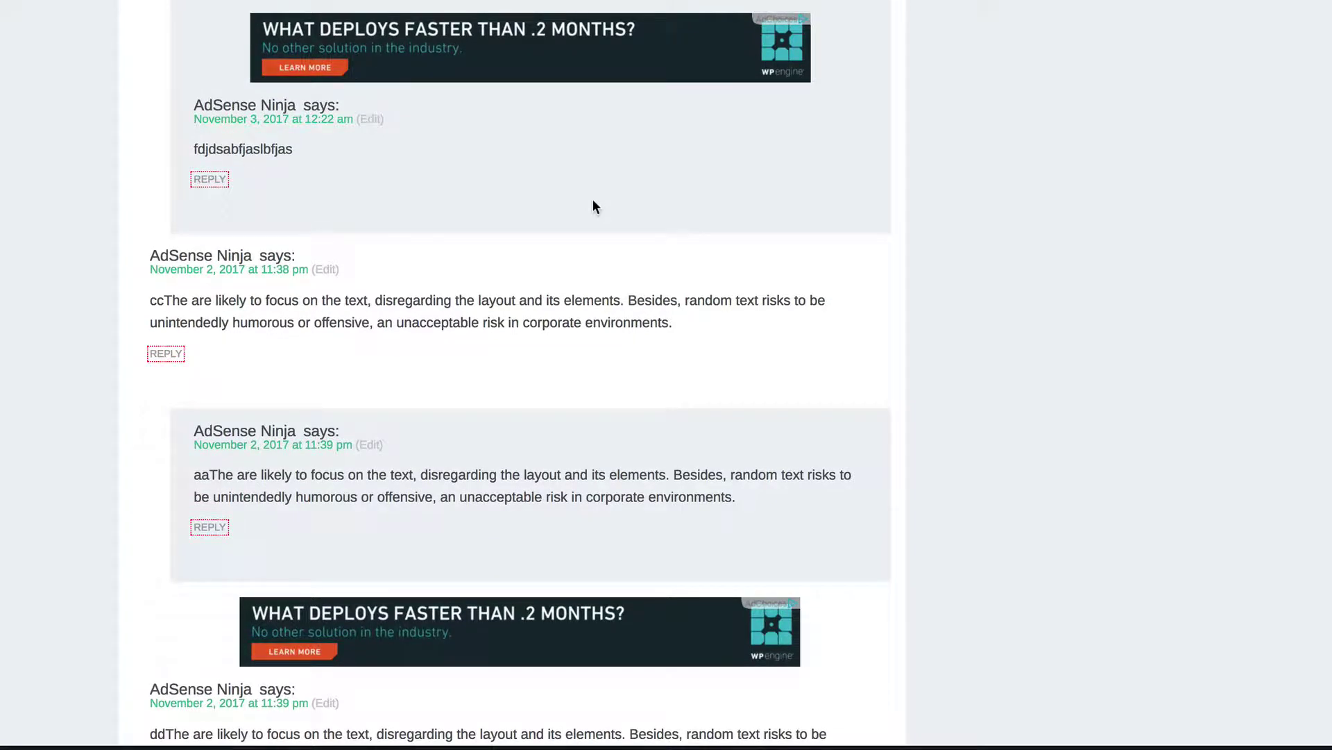
scroll(592, 206, down, 1)
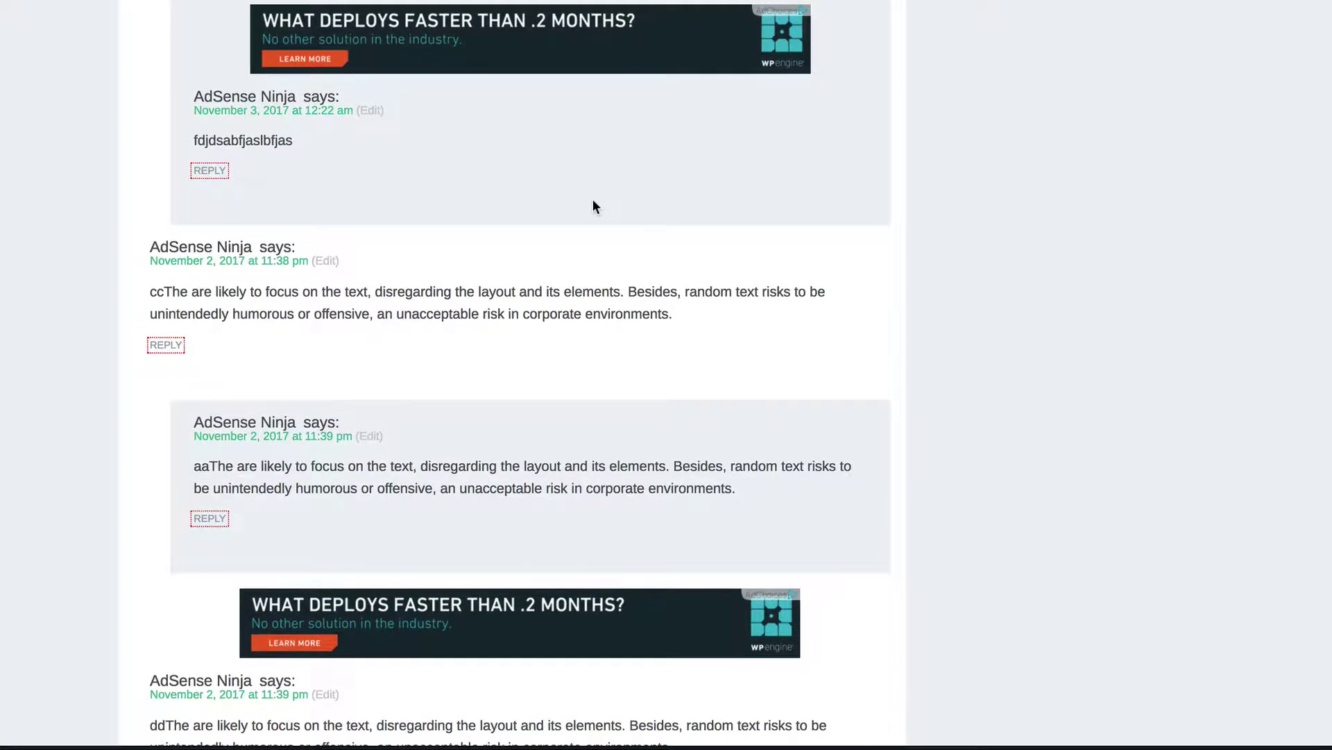
scroll(540, 214, up, 1)
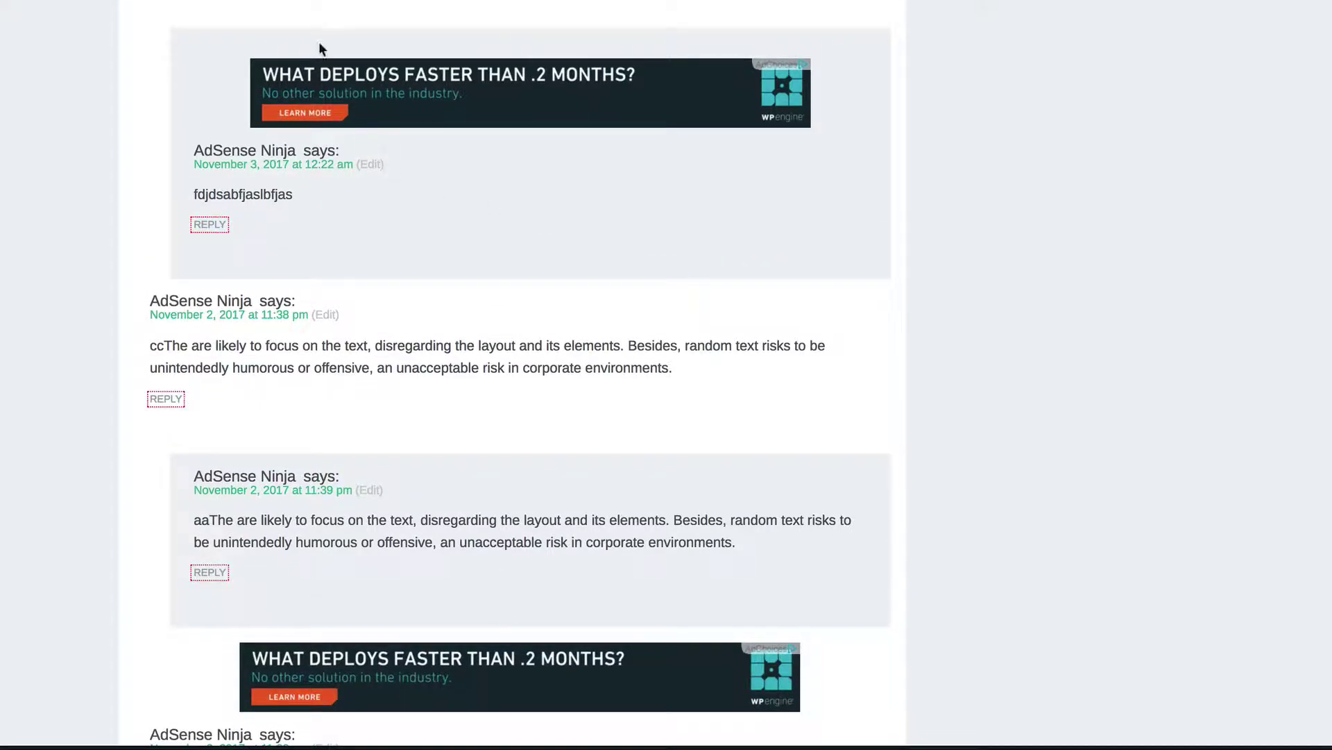
scroll(443, 243, down, 2)
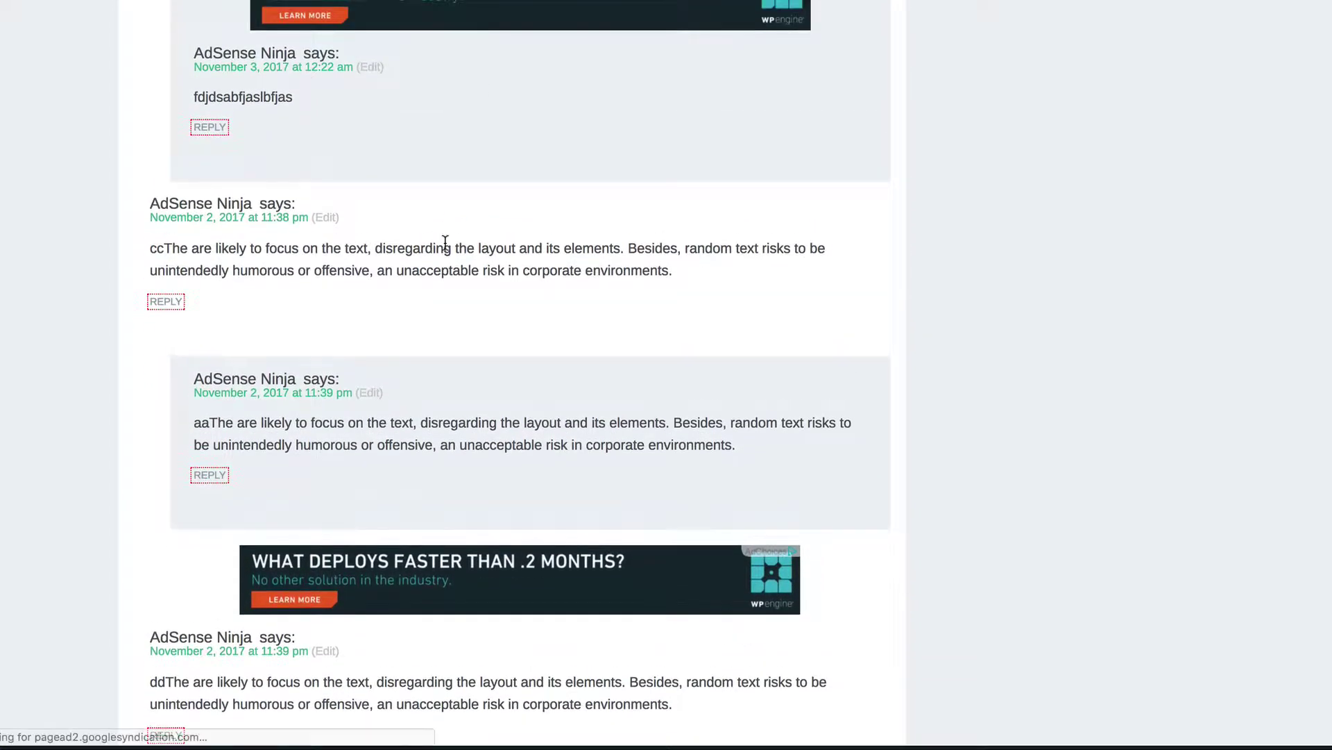
scroll(445, 242, down, 3)
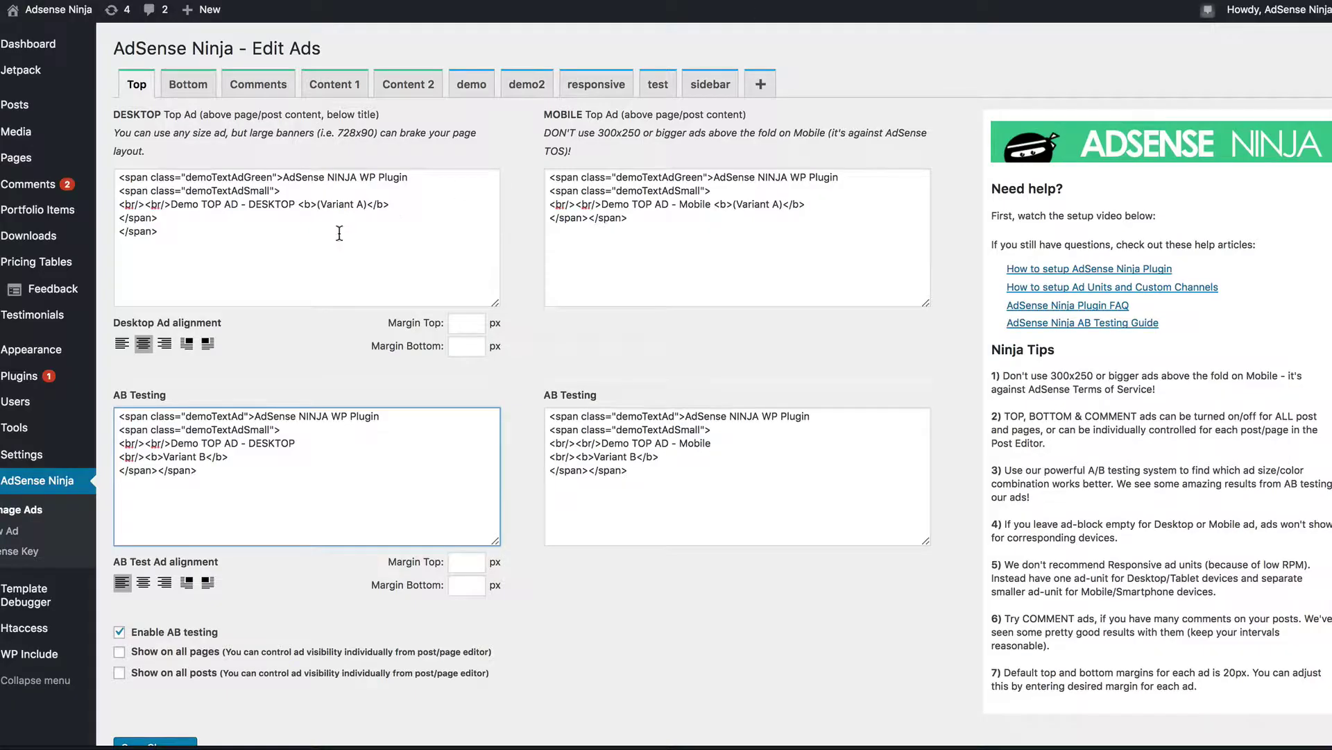
- Show the Comments ad settings with desktop and mobile comment code and AB testing variants
click(258, 84)
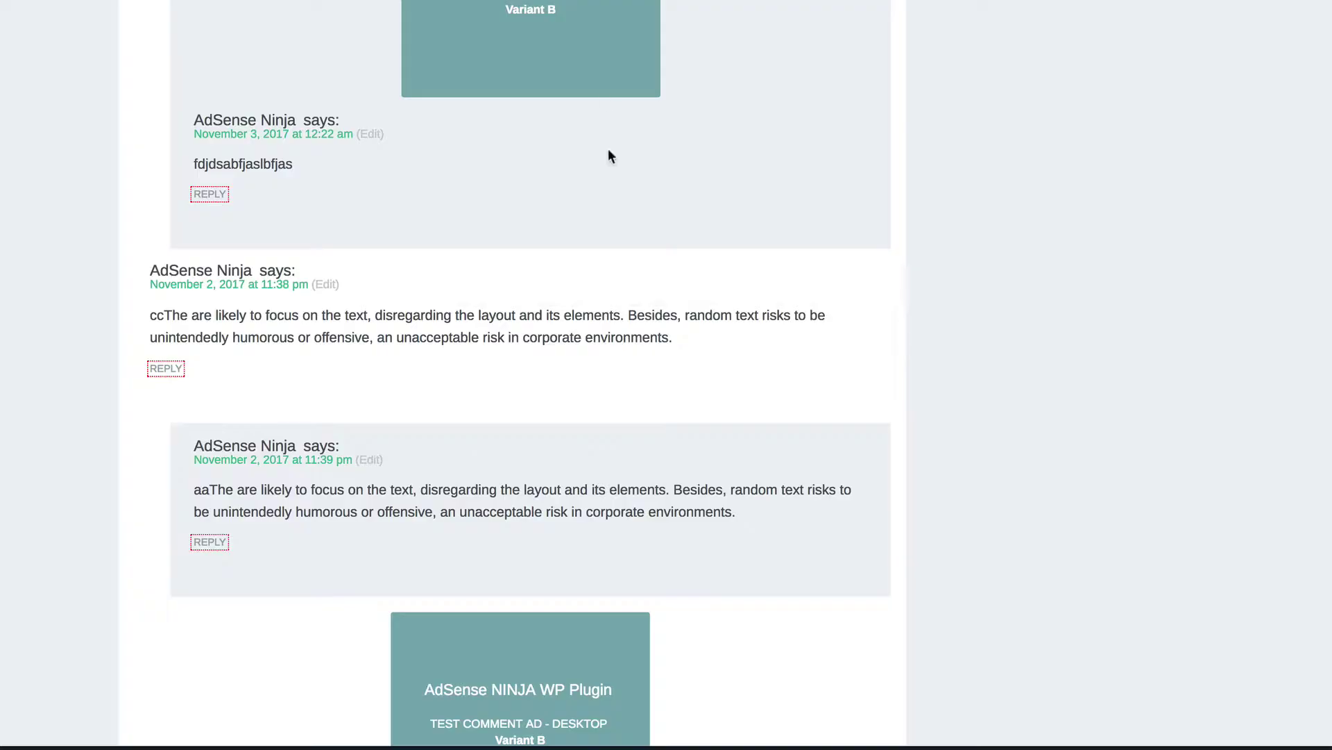
- Scroll through the demo post's replies to check the DESKTOP Variant B comment ads
scroll(613, 173, down, 1)
scroll(613, 177, up, 7)
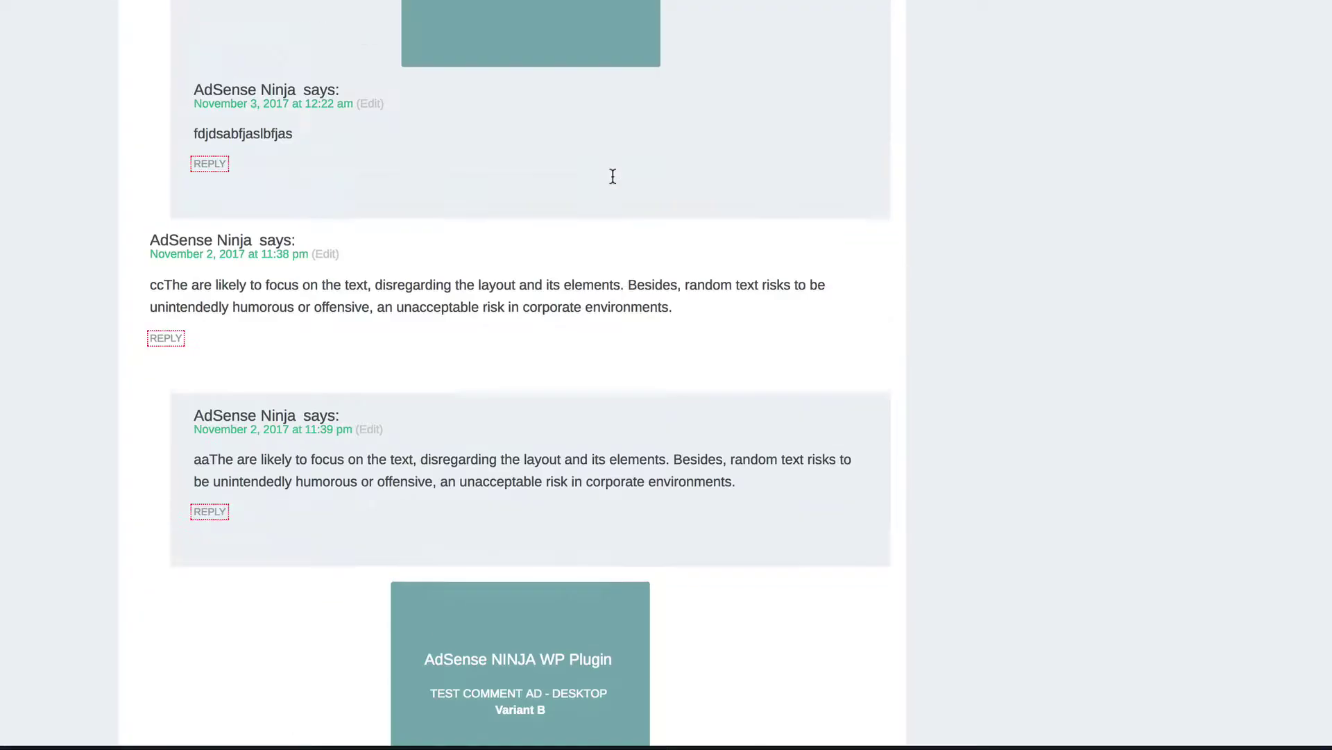
scroll(613, 182, up, 6)
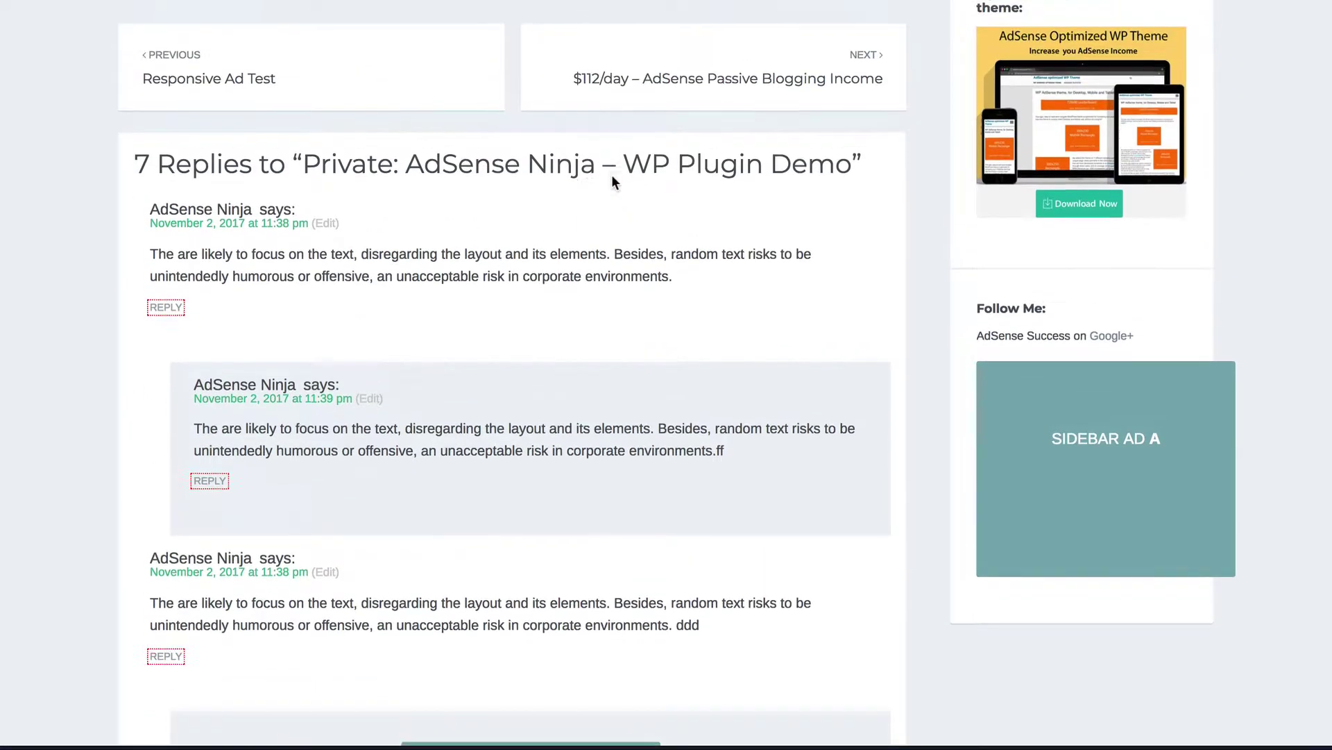
scroll(586, 547, down, 11)
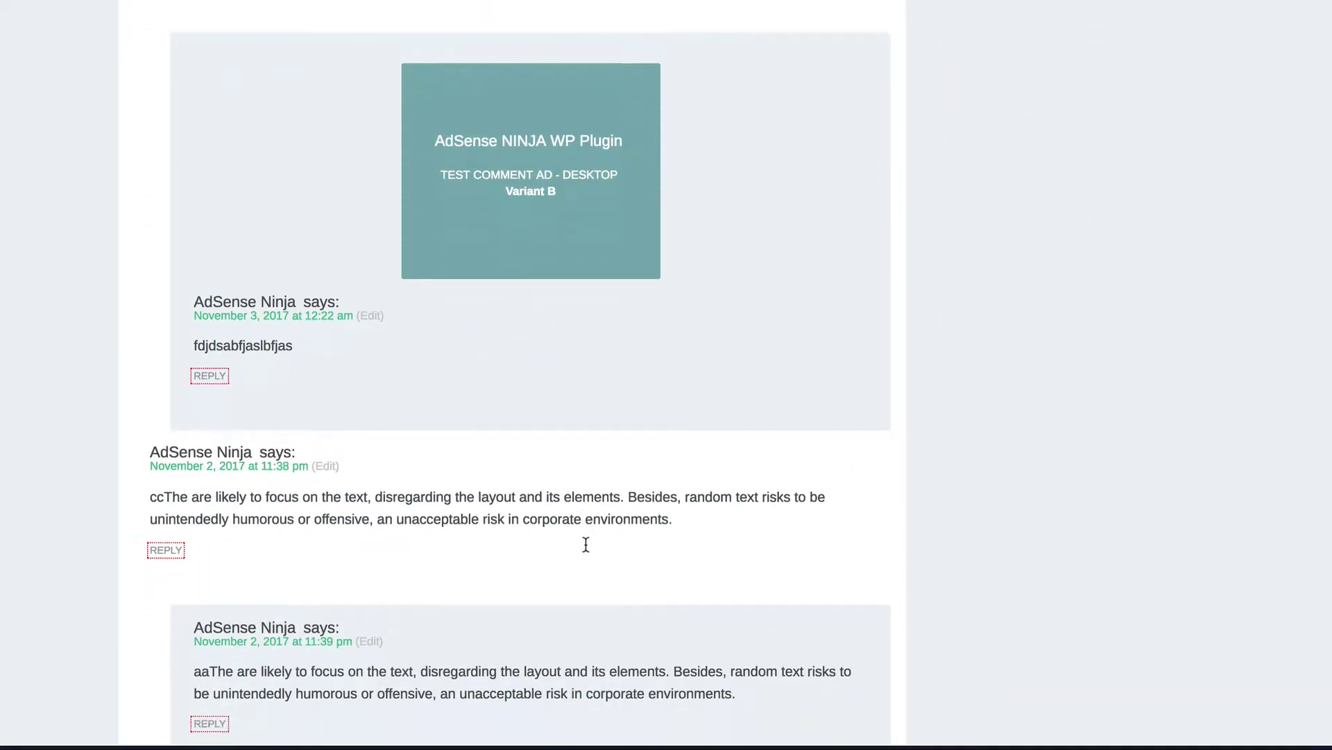
scroll(586, 545, down, 7)
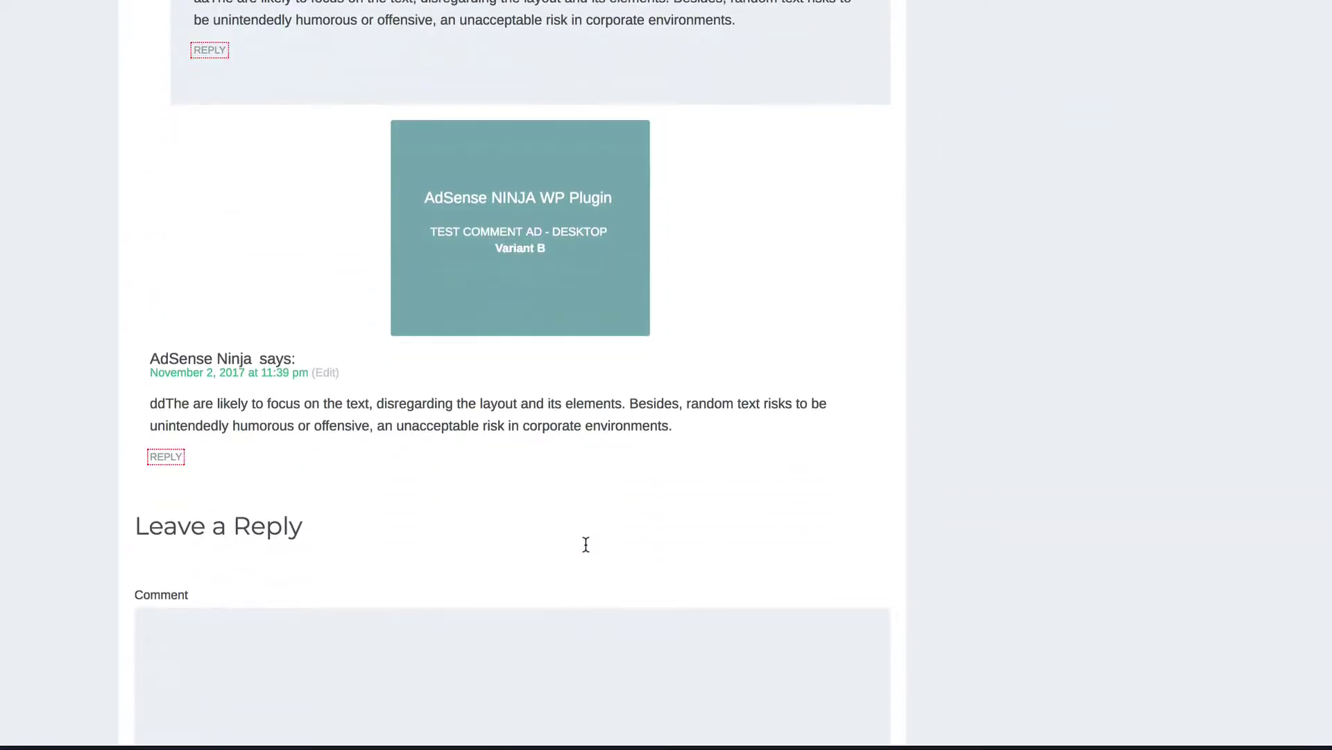
scroll(586, 545, up, 11)
scroll(585, 544, up, 6)
scroll(585, 543, down, 3)
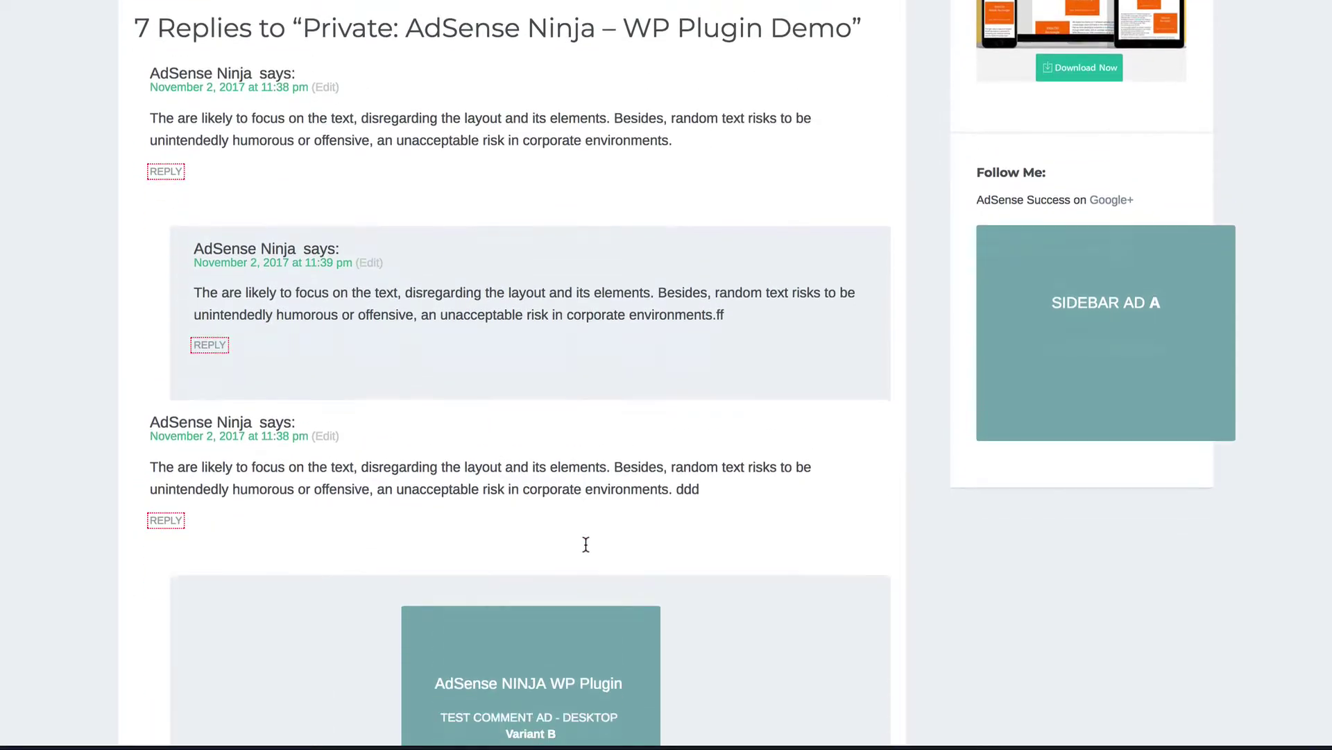
scroll(585, 542, down, 7)
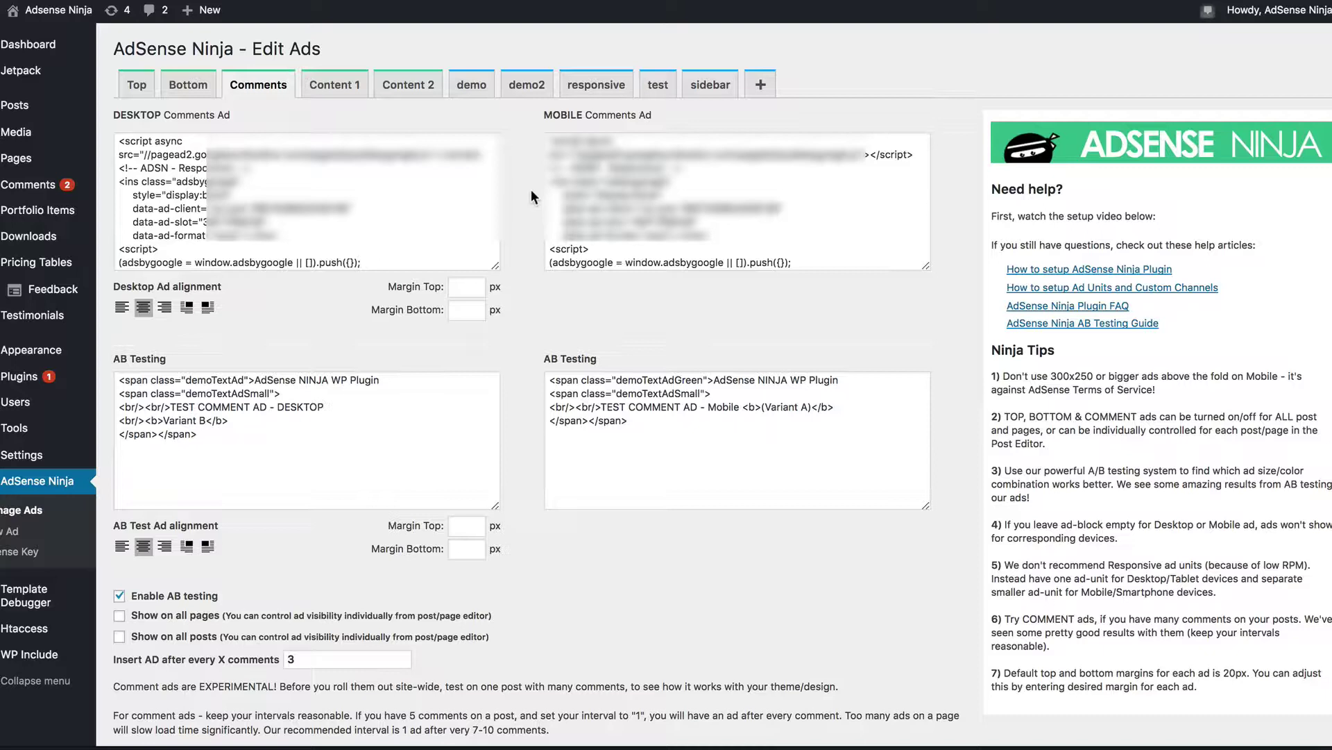
- Change 'Insert AD after every X comments' from 3 to 6 and save the changes
click(285, 658)
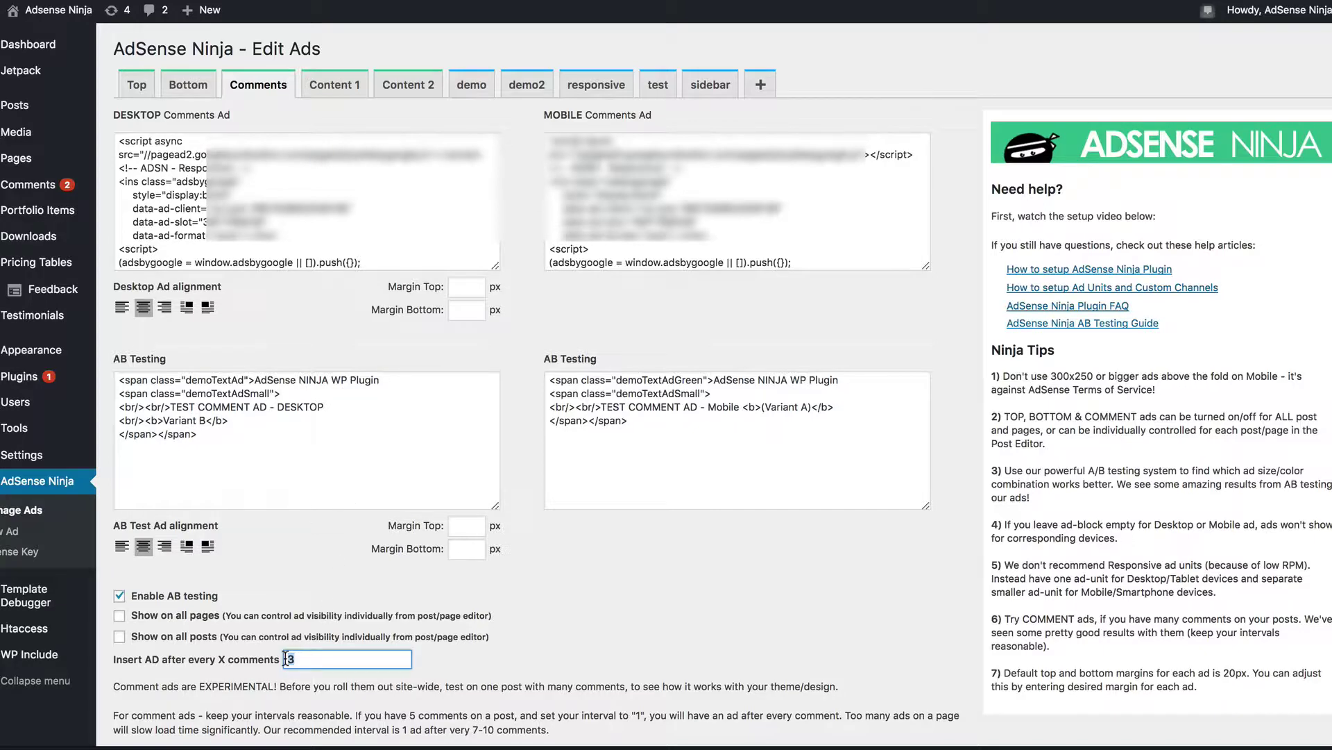
drag(286, 658, 332, 664)
text(6)
scroll(248, 563, down, 3)
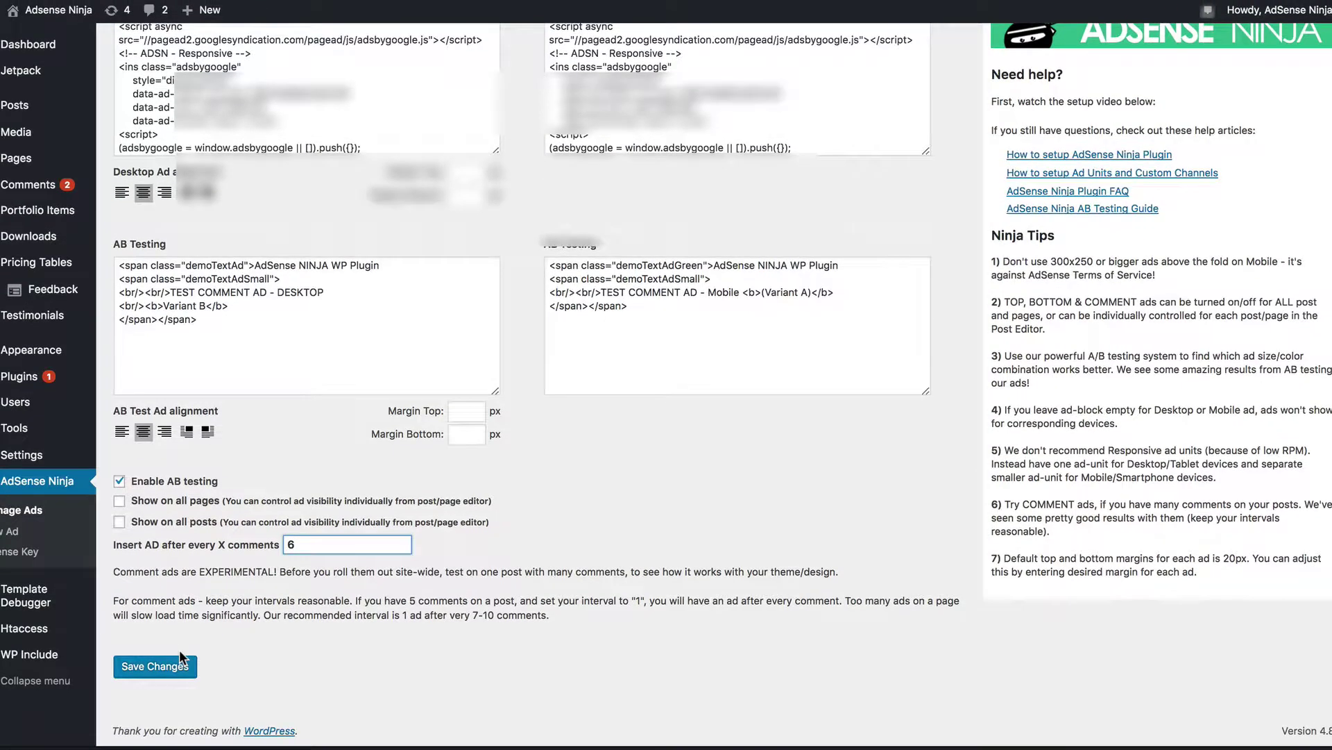
click(177, 667)
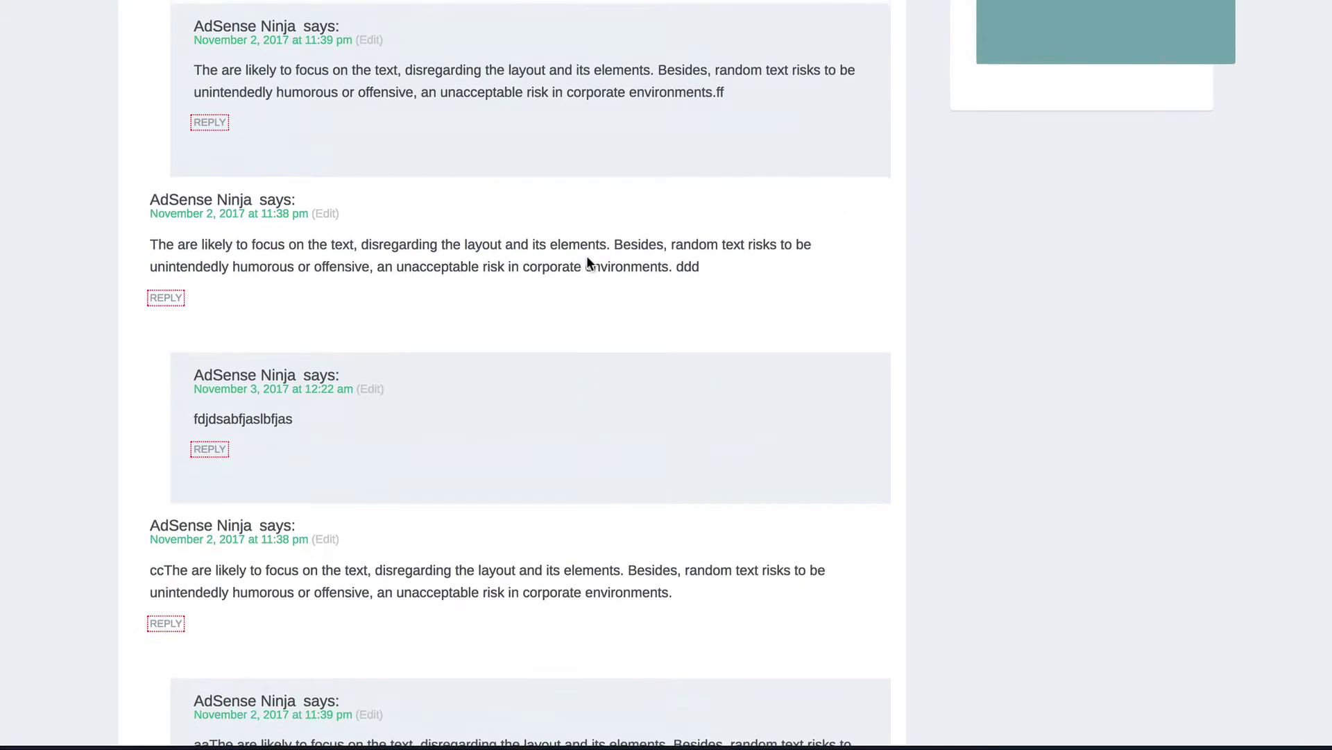
- Scroll the comments to verify ads now appear every 6 comments, then return to the top
scroll(586, 262, up, 3)
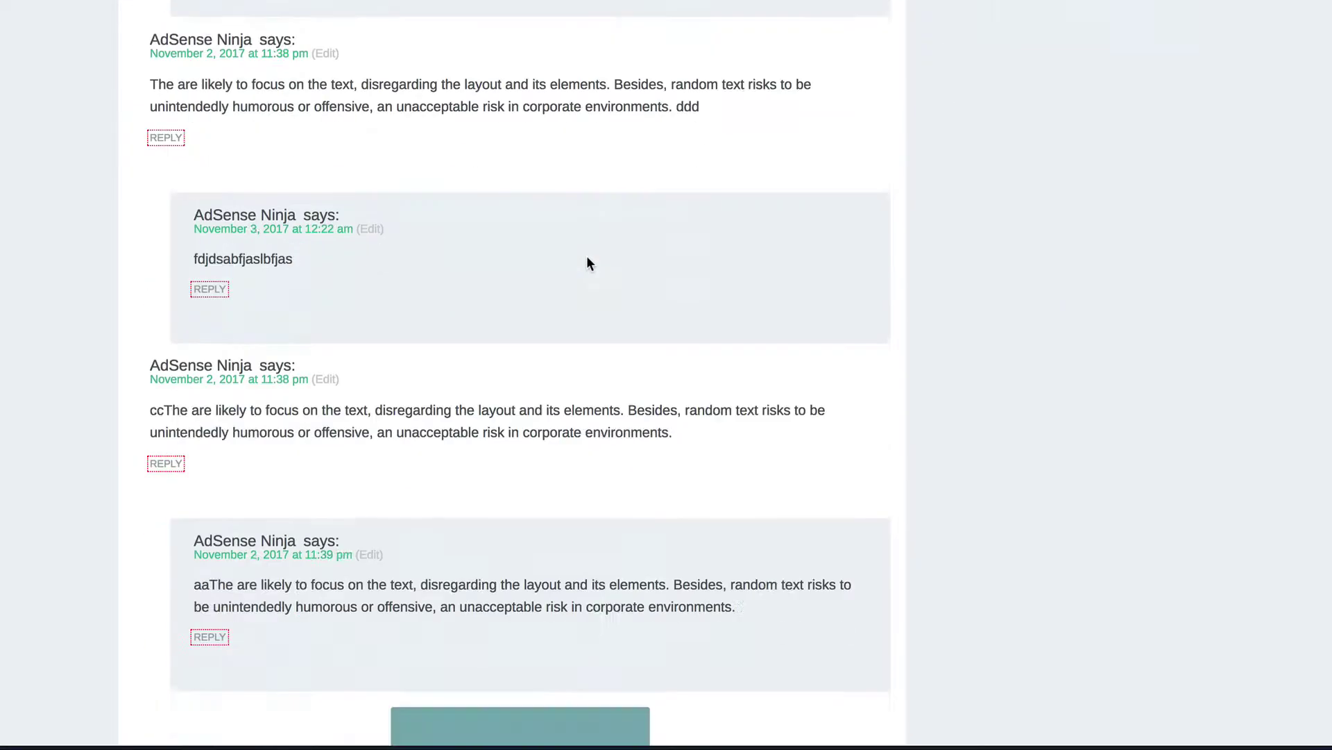
scroll(587, 262, down, 7)
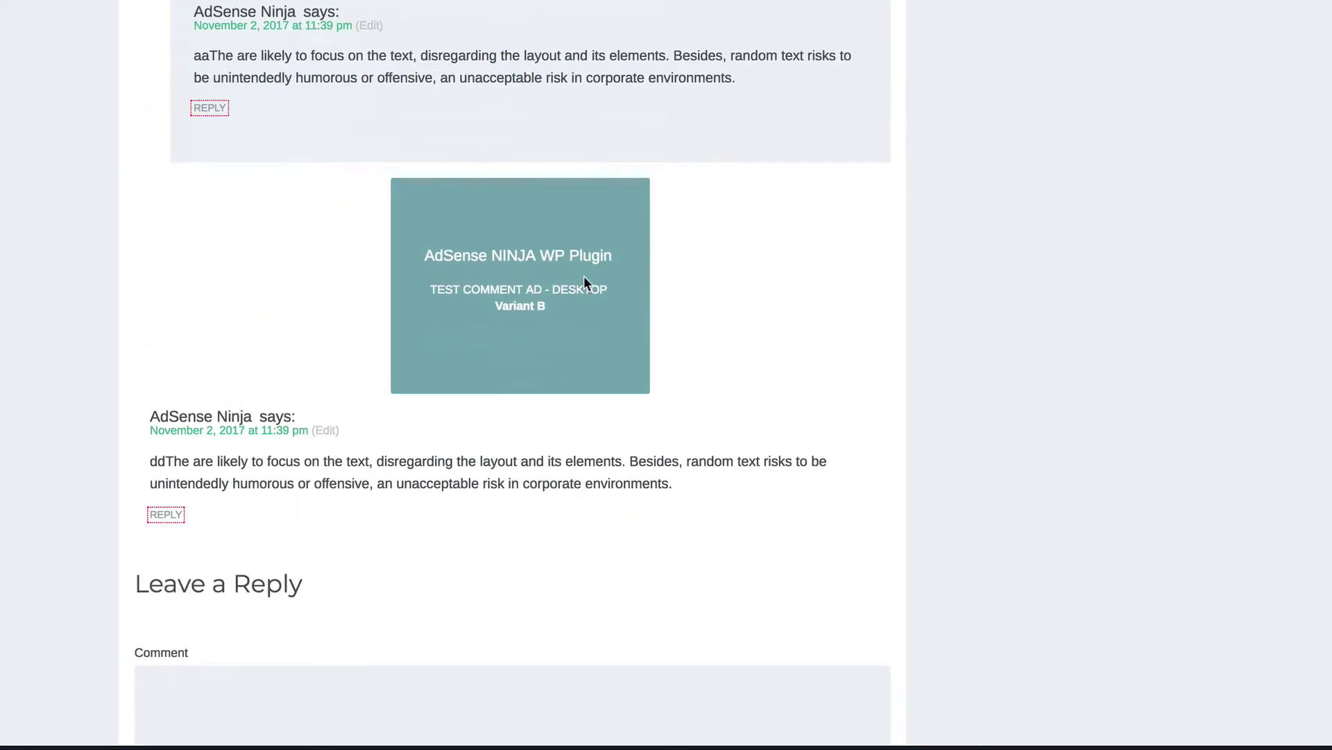
scroll(477, 272, up, 4)
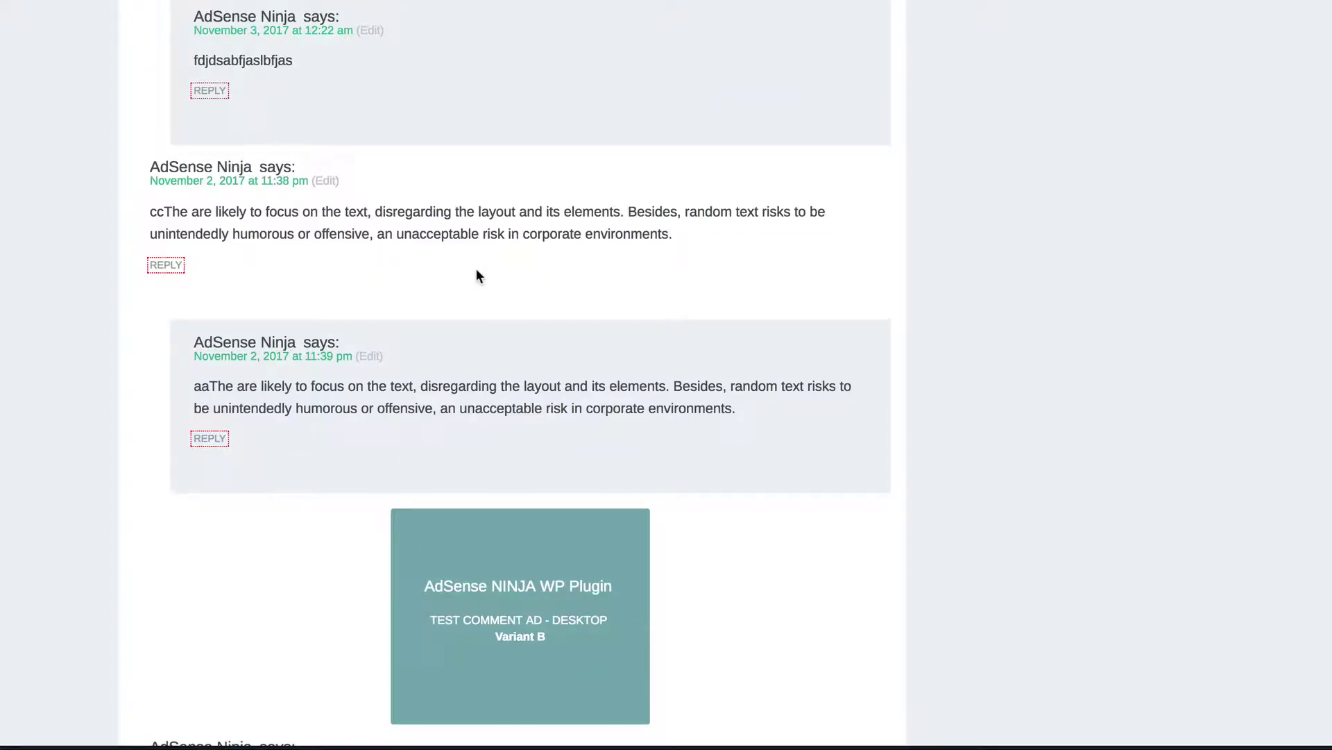
scroll(476, 276, up, 8)
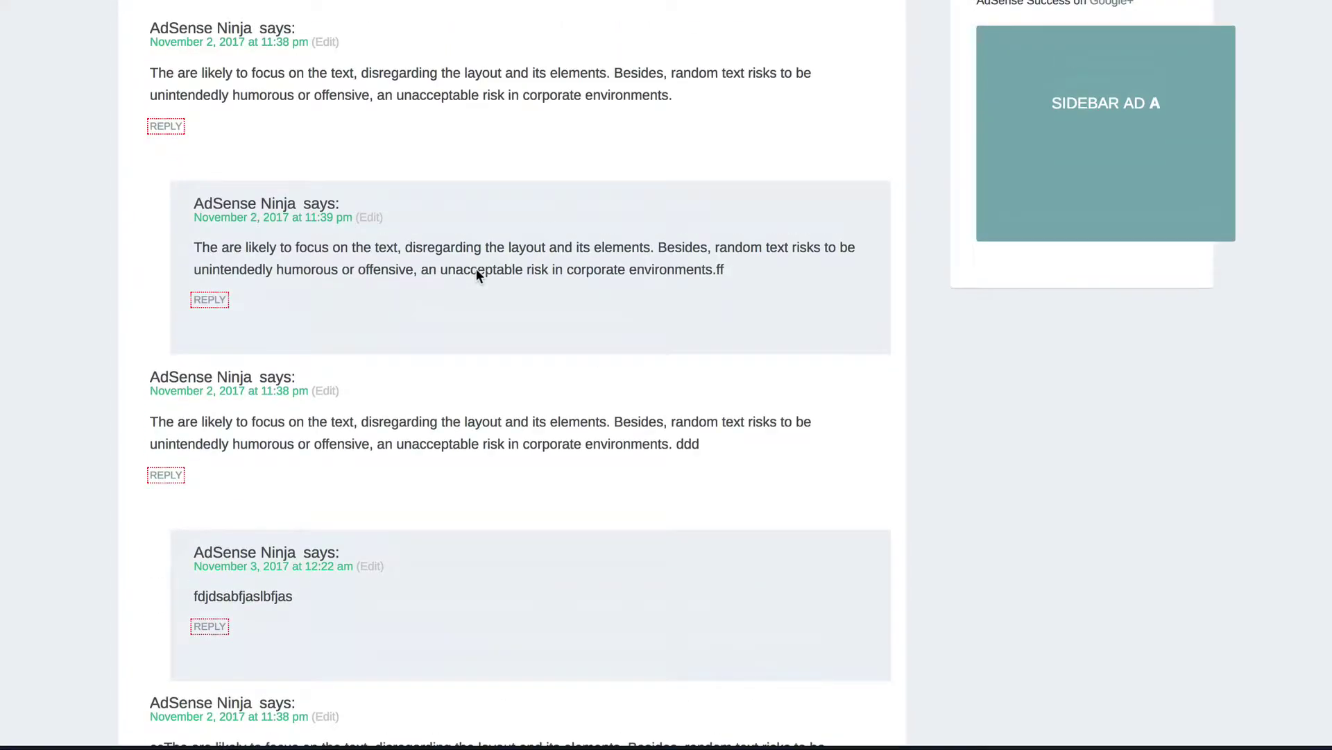
scroll(476, 276, down, 10)
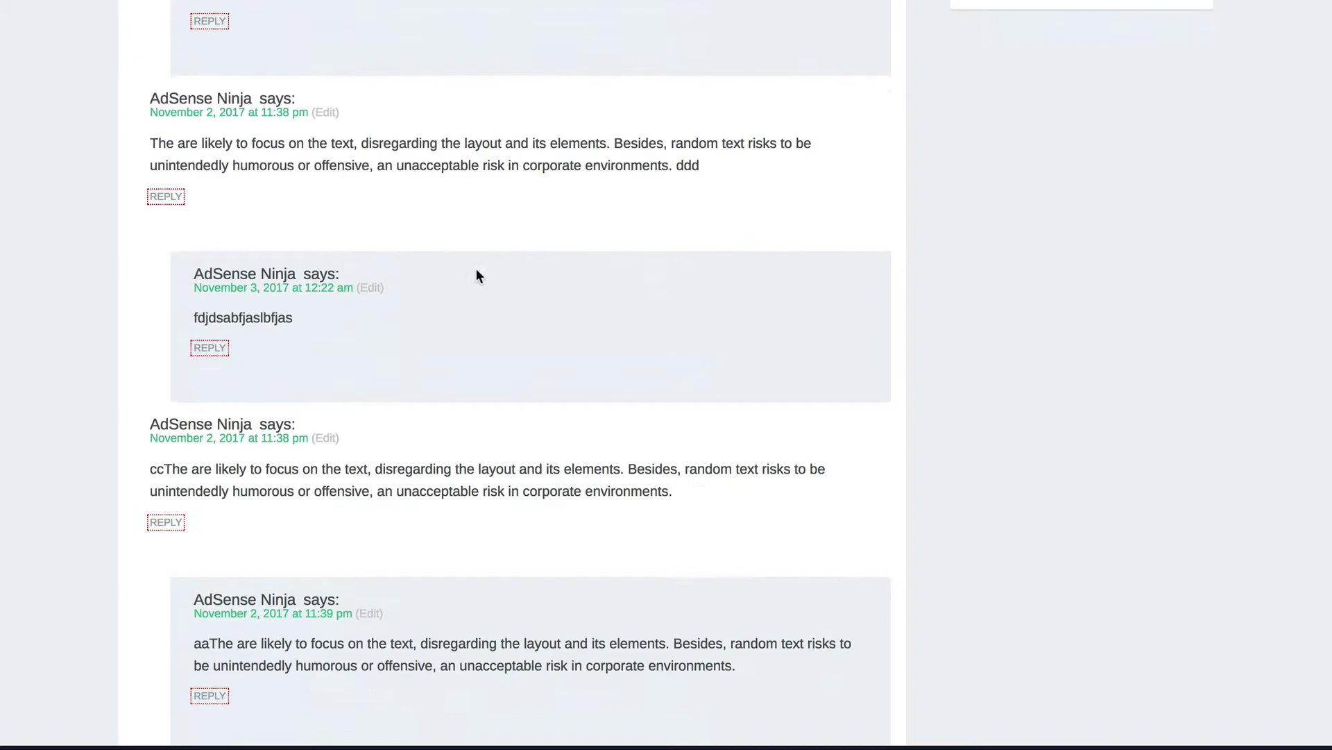
scroll(476, 268, down, 2)
scroll(476, 268, up, 1)
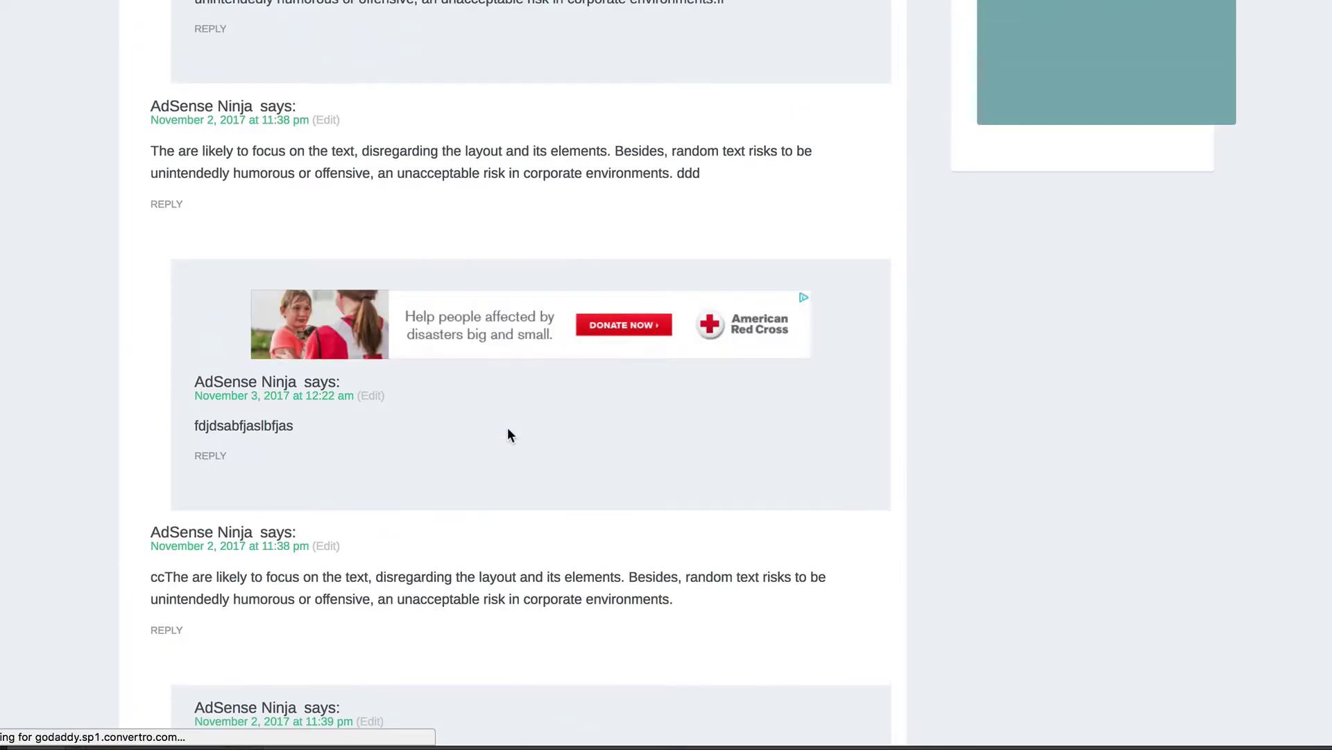
scroll(507, 427, up, 20)
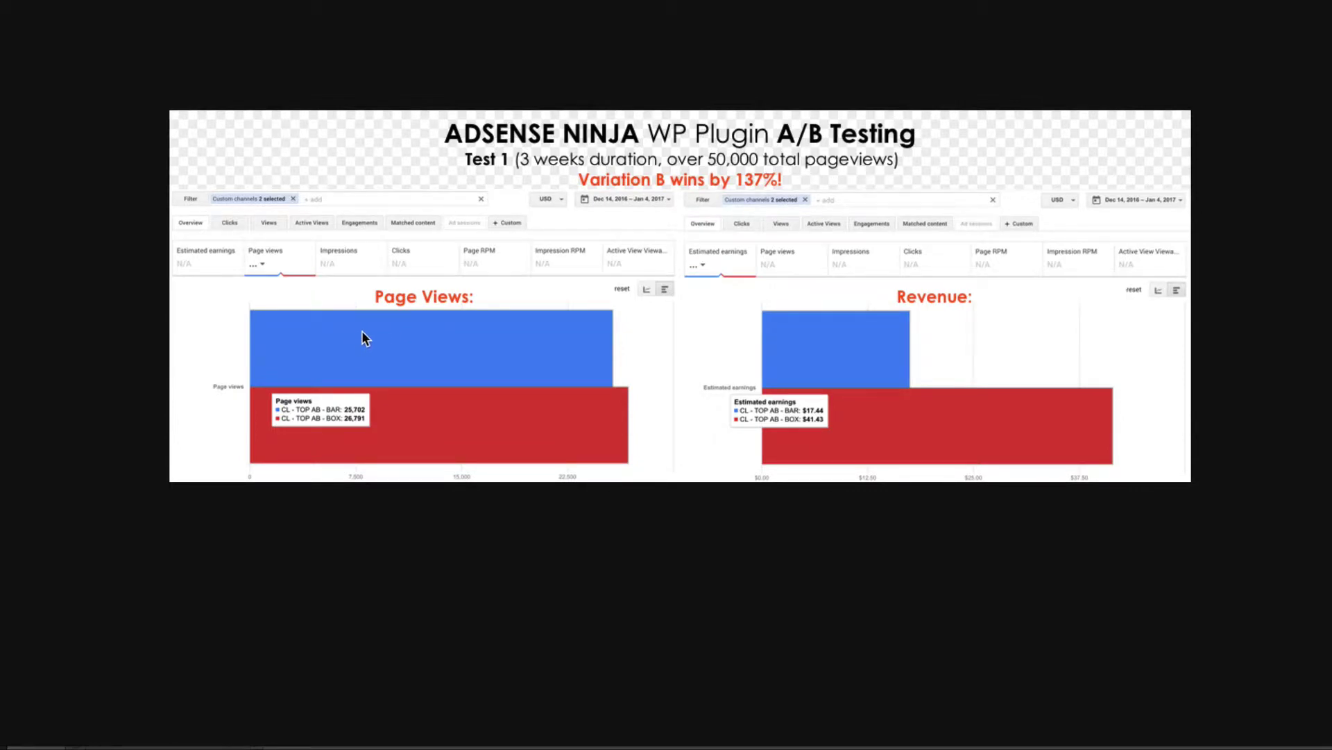
scroll(437, 334, up, 3)
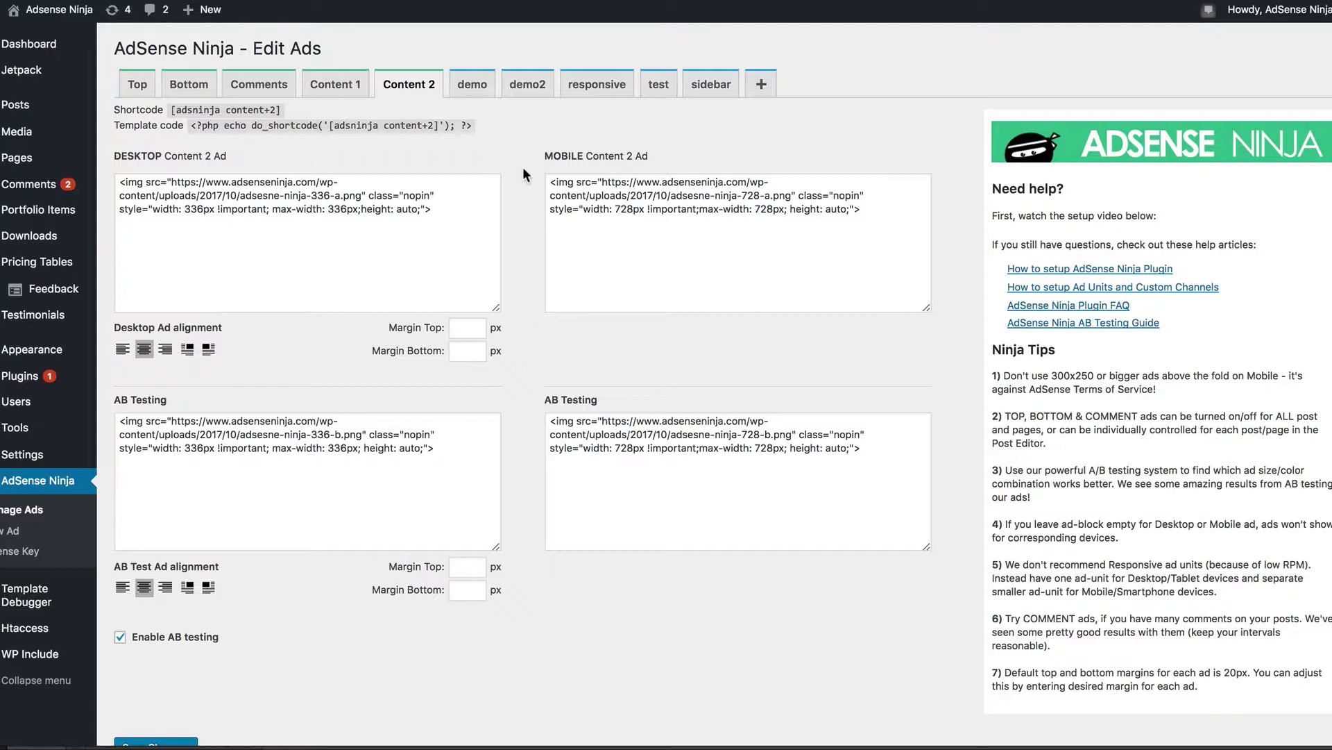
- Scroll the demo post to view its DESKTOP Variant A top and content ads
scroll(524, 173, down, 1)
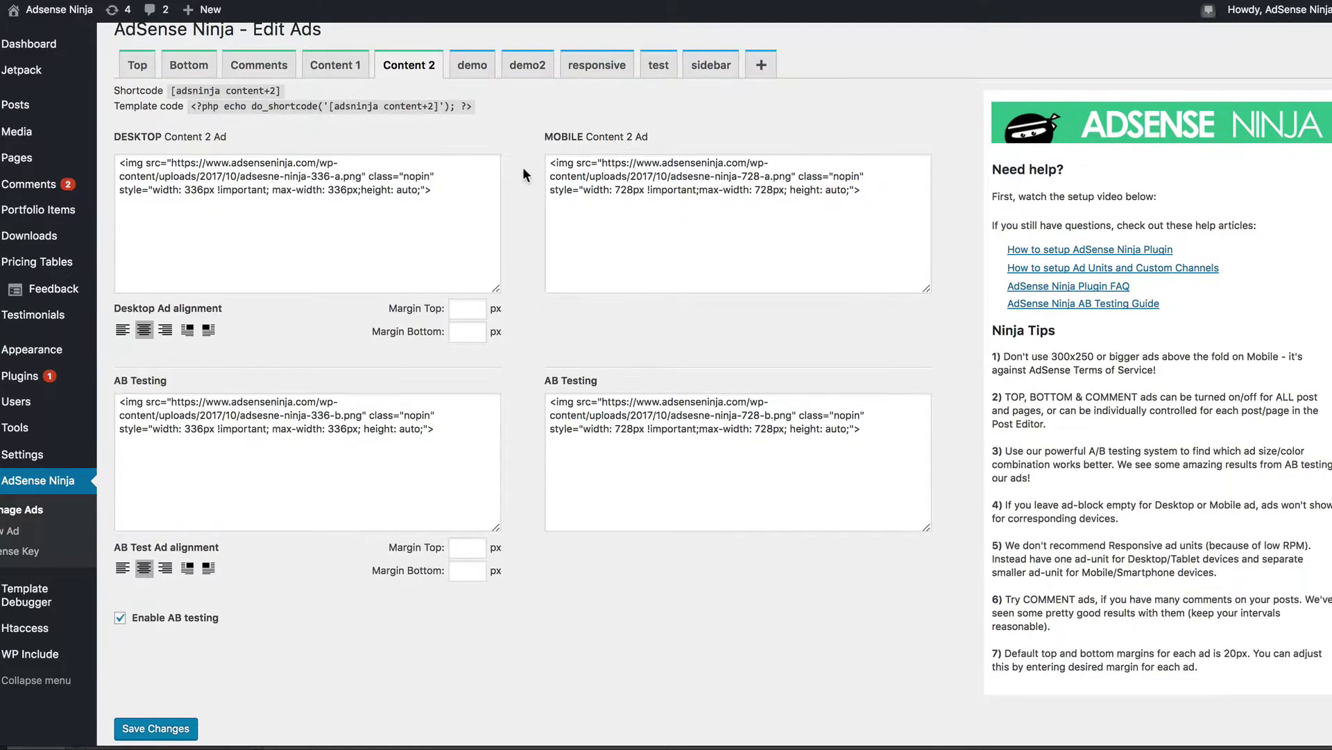
scroll(524, 174, down, 3)
scroll(524, 174, up, 4)
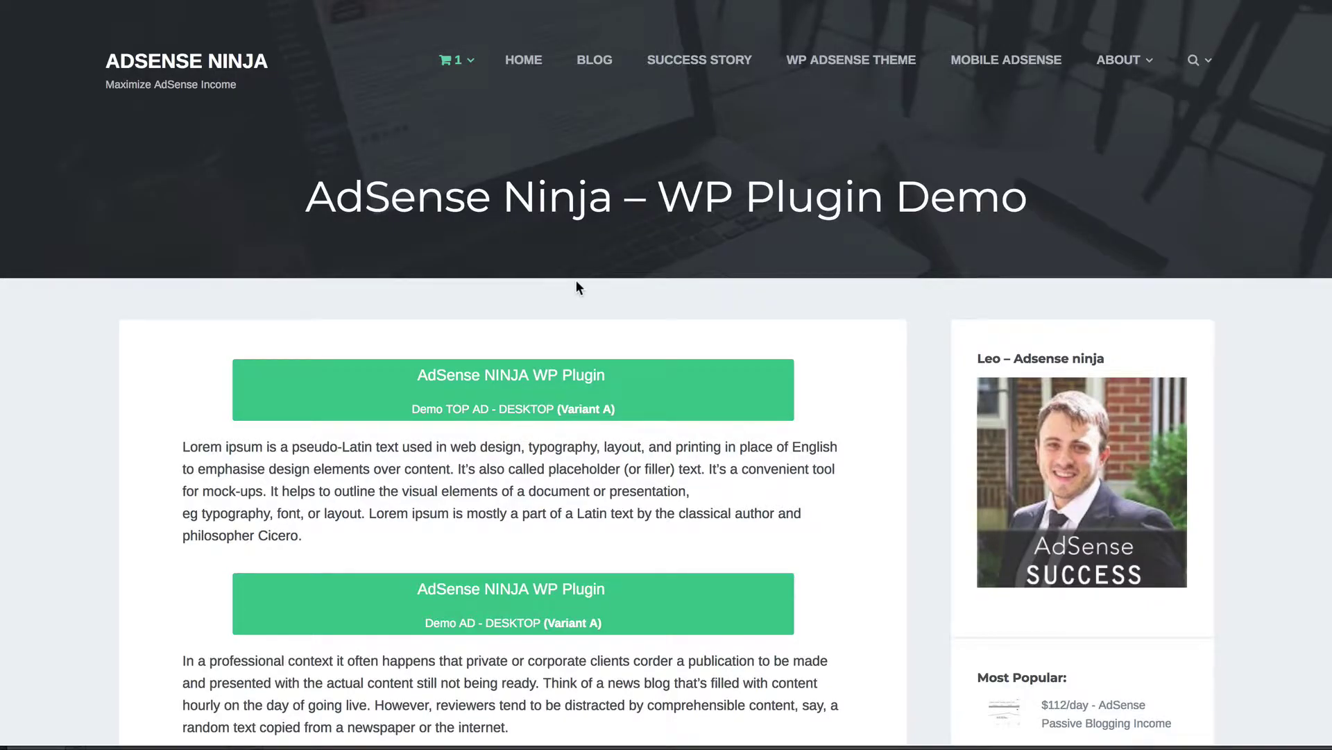
- Preview the post at iPhone 5 size in DevTools, reloading to show the mobile Variant B top ad
key(super+alt+i)
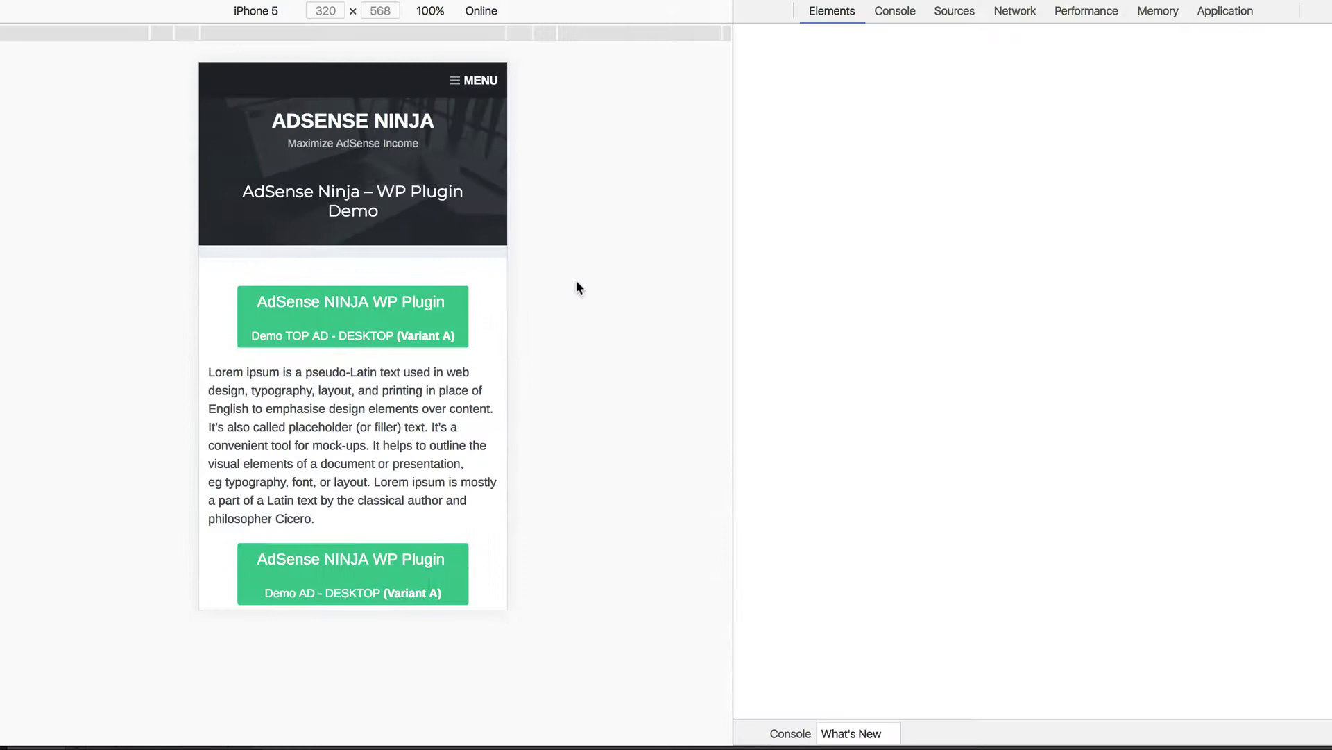
key(super+r)
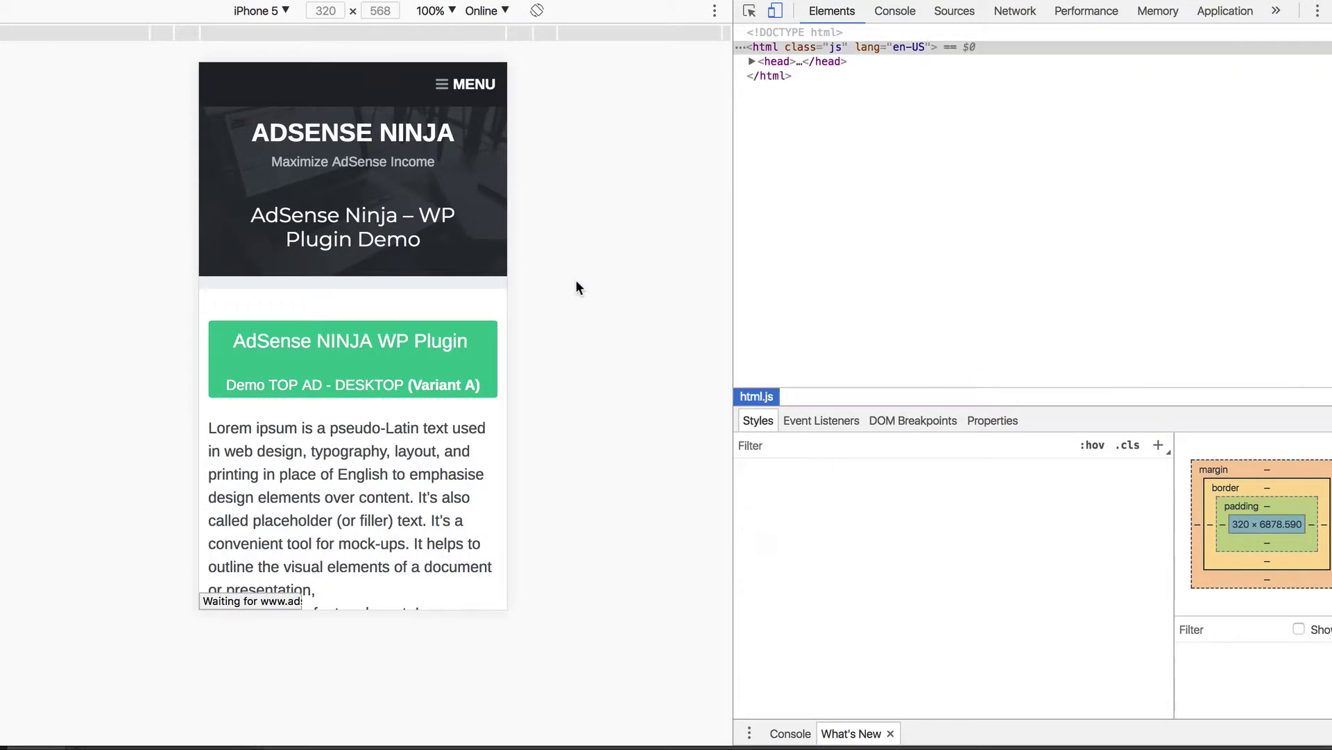
scroll(451, 204, down, 1)
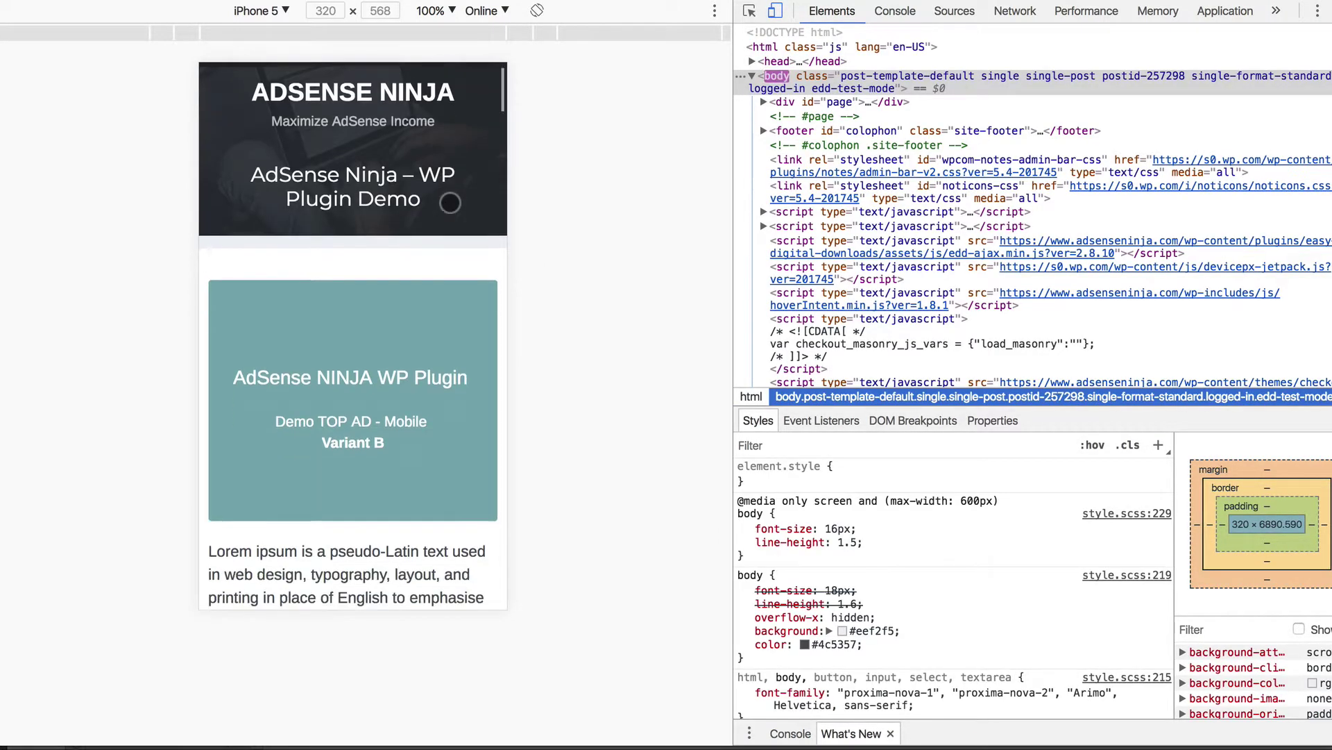
scroll(449, 203, up, 1)
scroll(449, 204, down, 3)
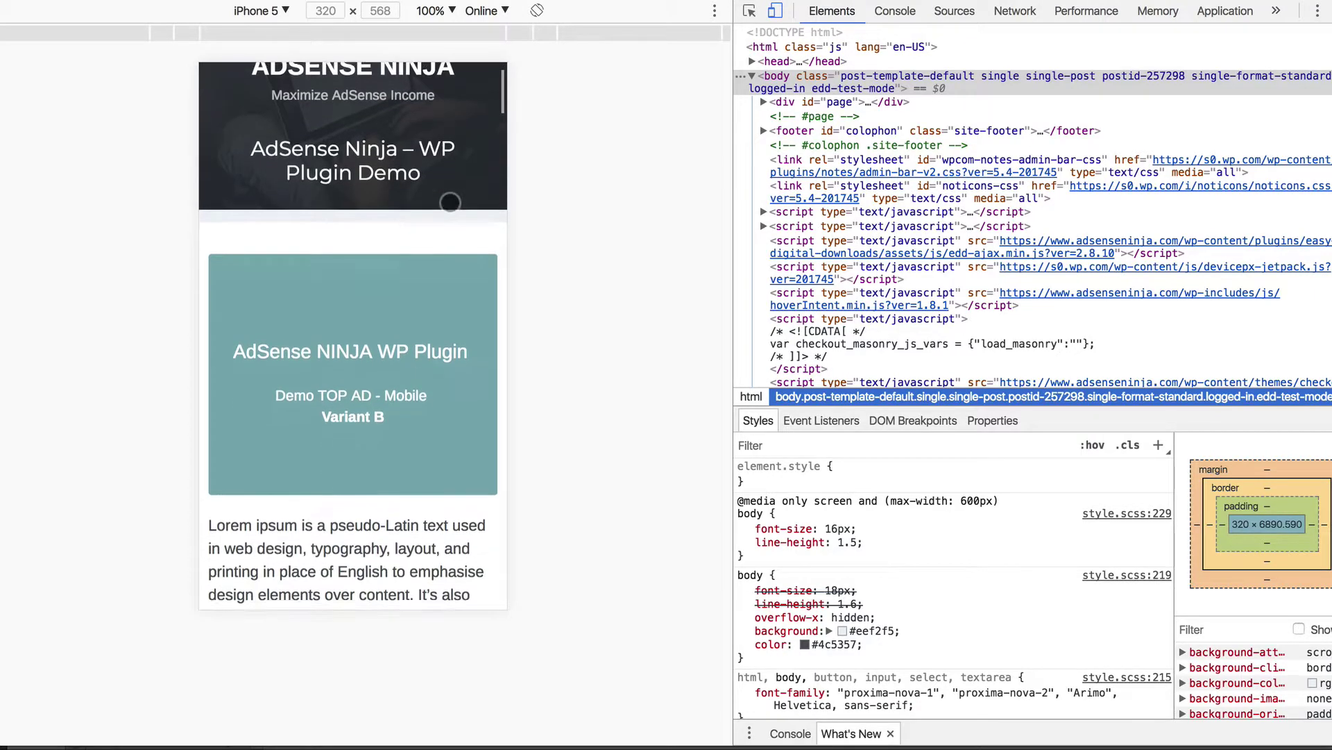
scroll(449, 204, up, 3)
scroll(450, 203, down, 10)
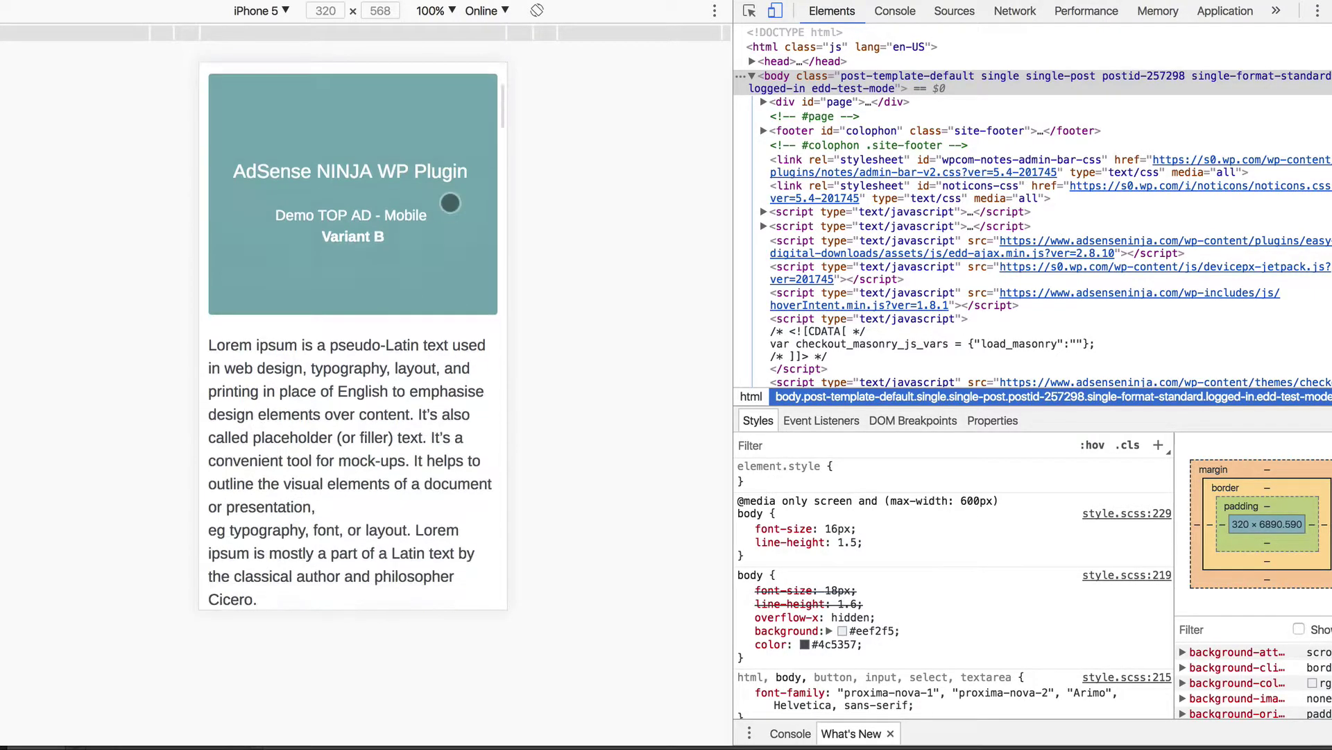
scroll(450, 202, up, 10)
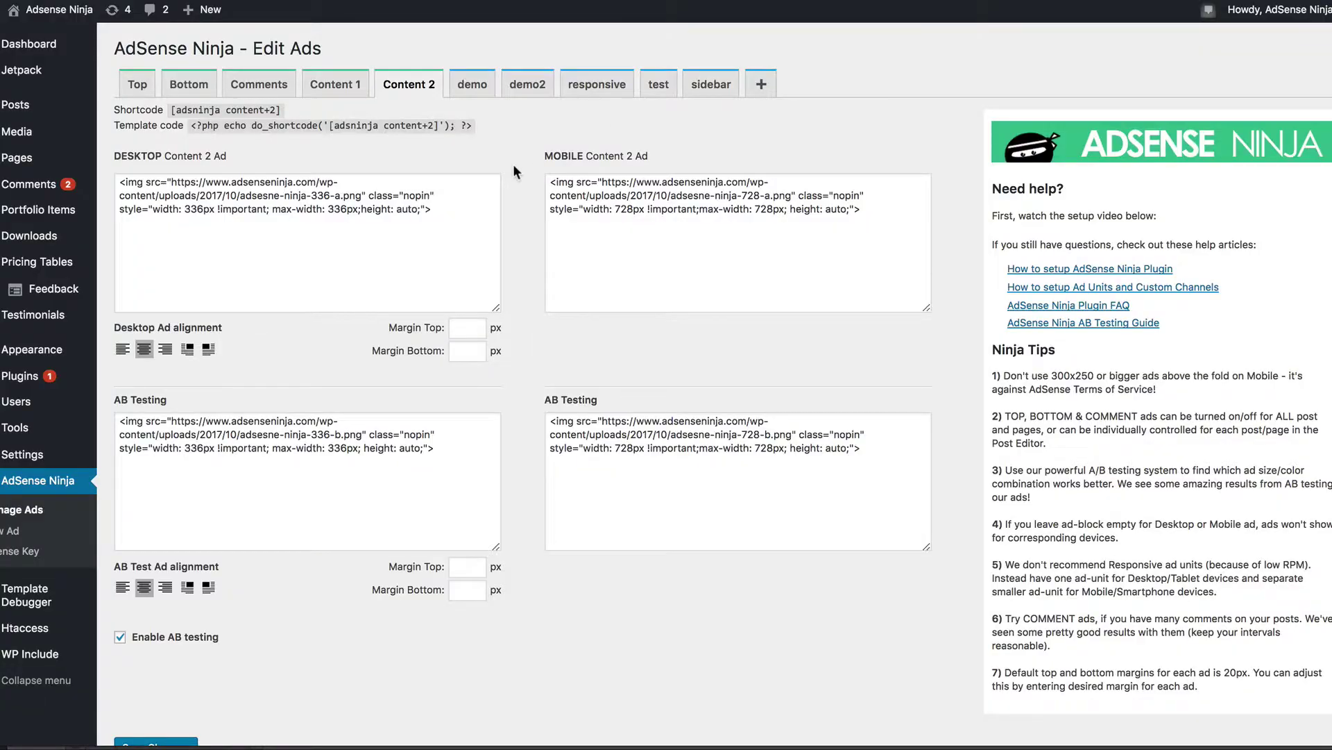
- Turn off Enable AB testing for the Top ad and save the settings
click(138, 85)
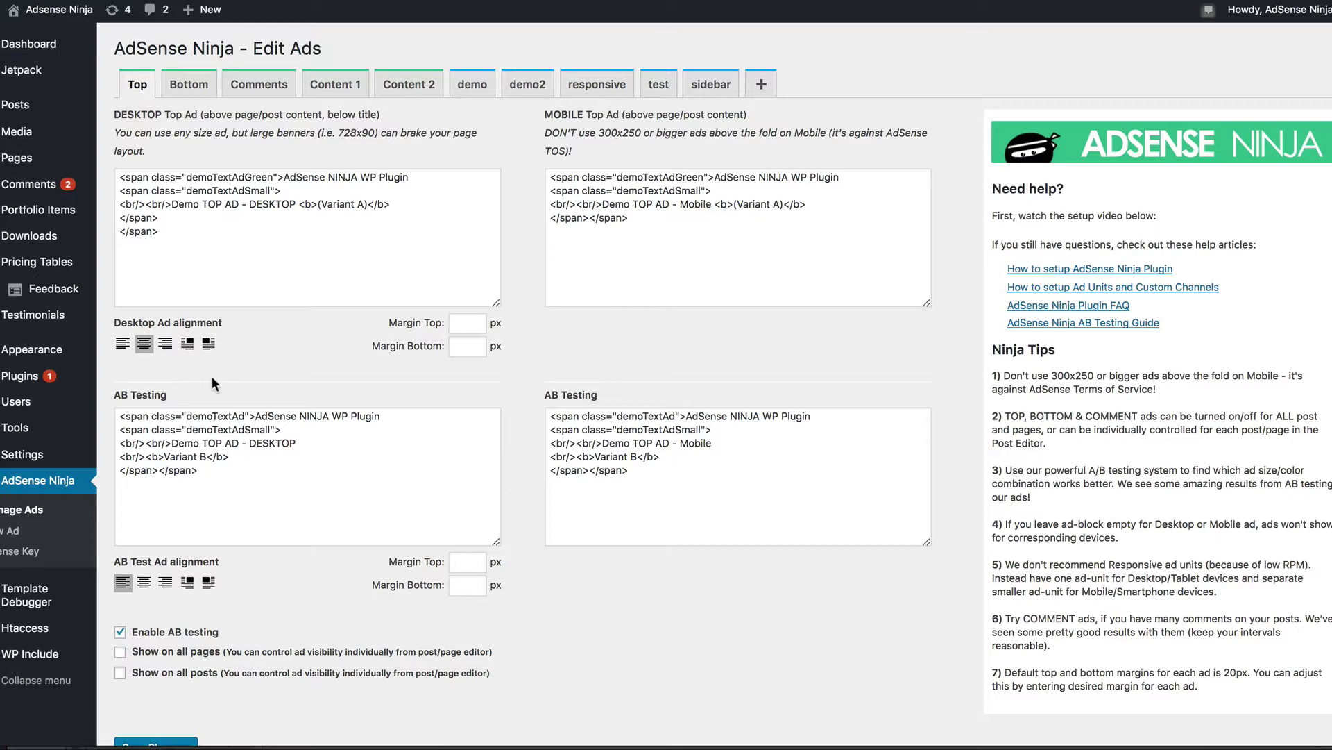
scroll(143, 538, down, 2)
click(120, 549)
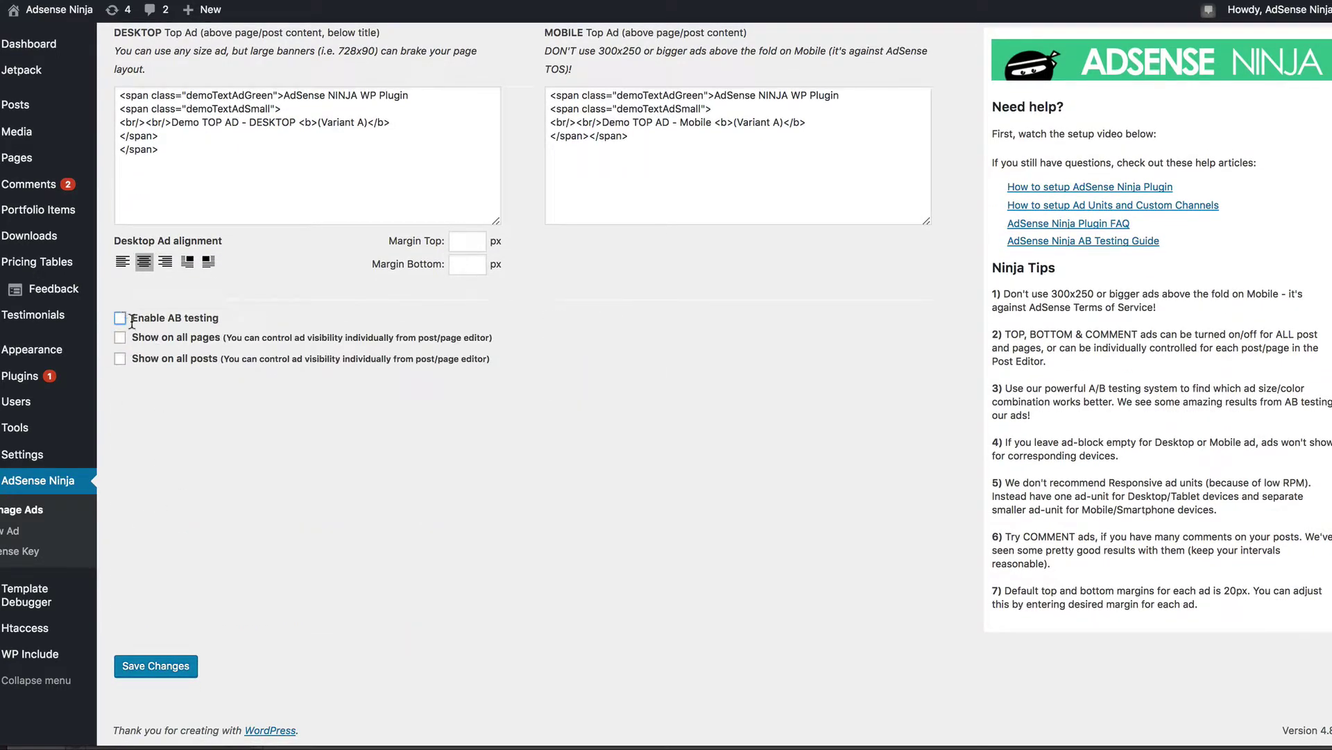
click(168, 672)
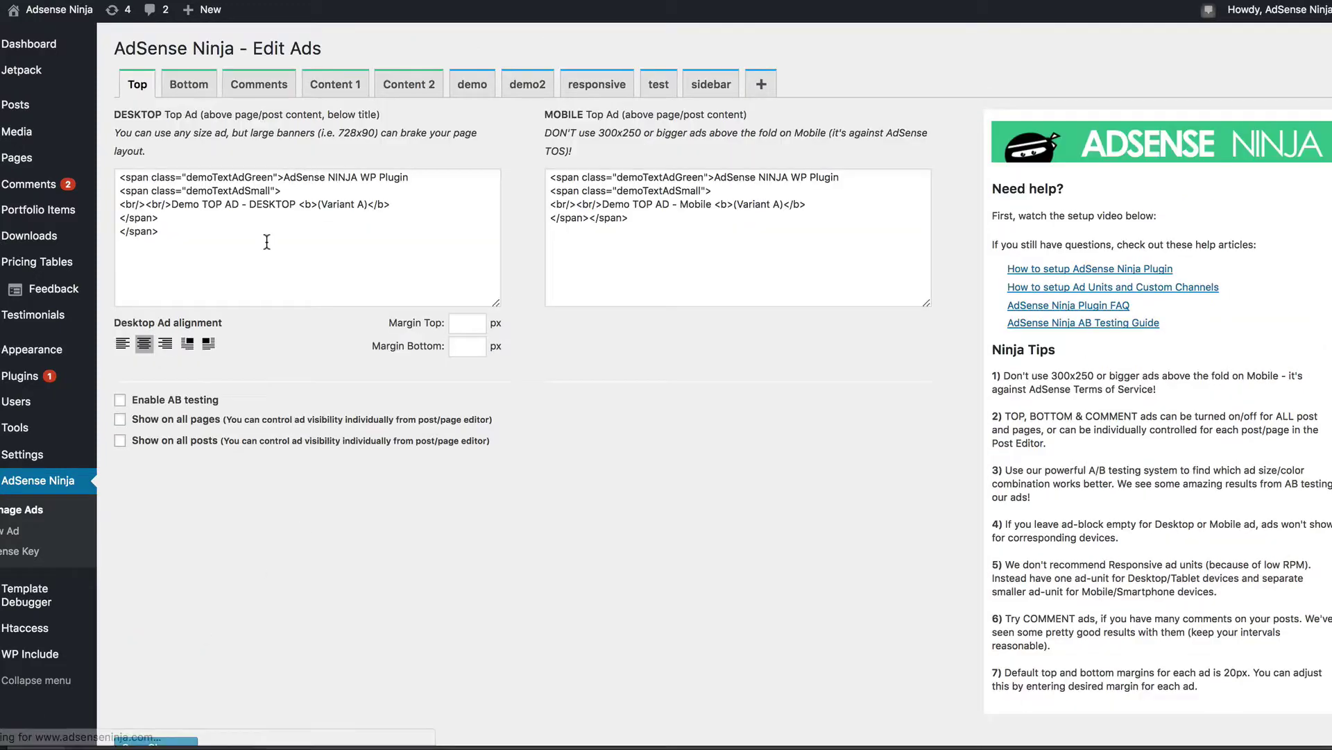
- Re-enable AB testing for the Top ad and highlight its desktop, mobile and Variant B ad code
drag(265, 239, 123, 178)
drag(687, 231, 545, 168)
click(120, 400)
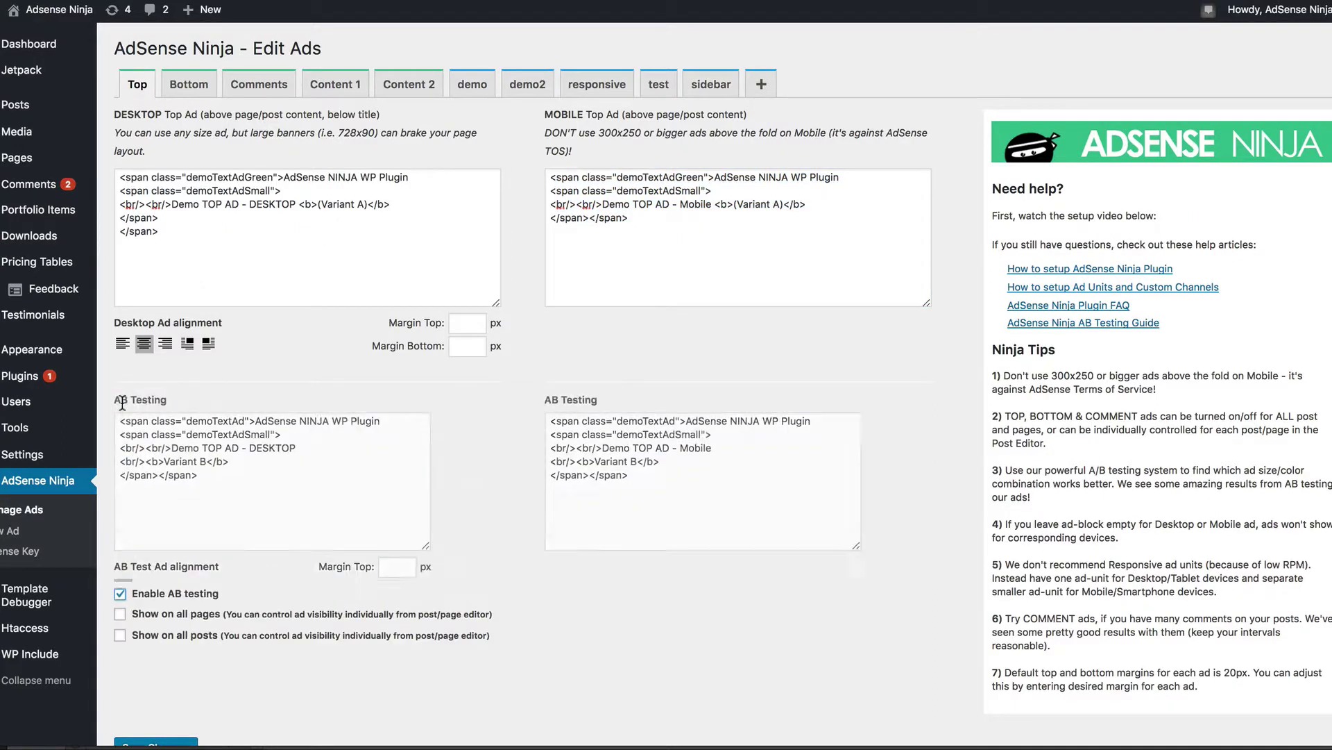
drag(274, 479, 119, 415)
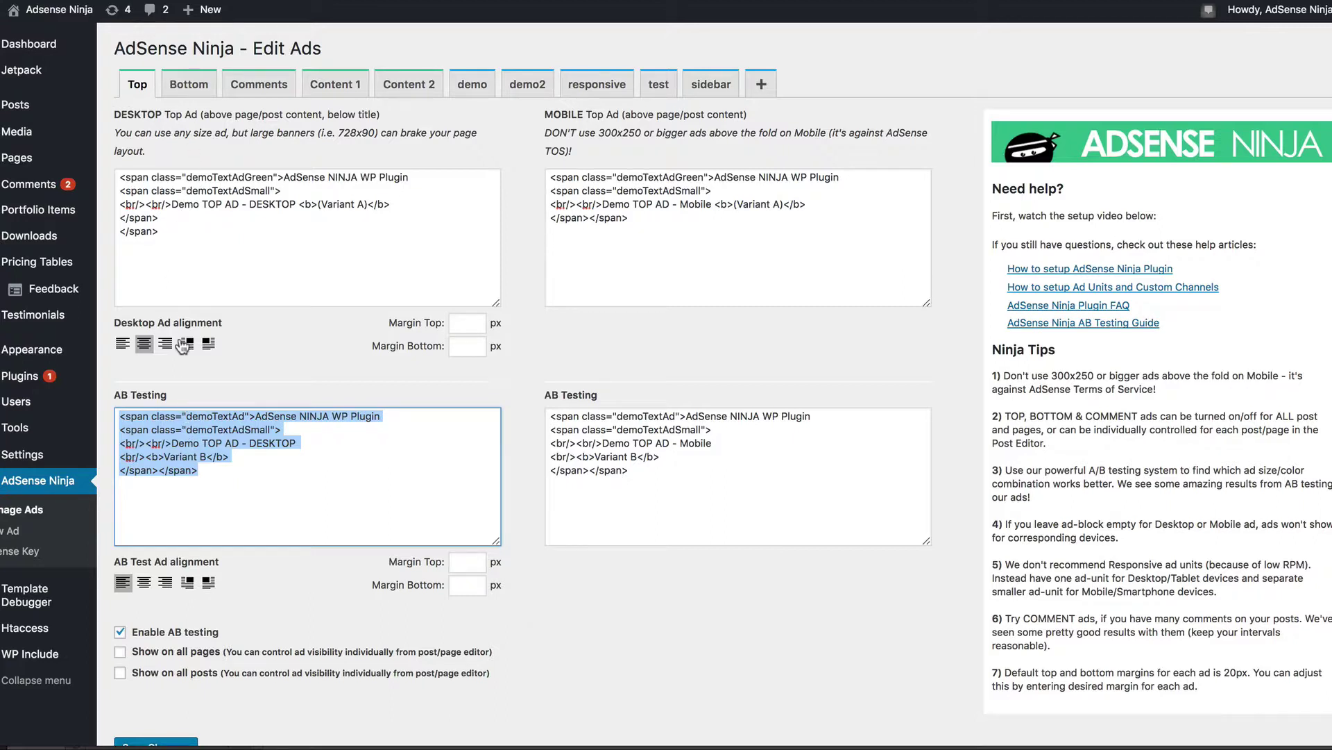
click(266, 241)
key(ctrl+a)
mouse_move(91, 166)
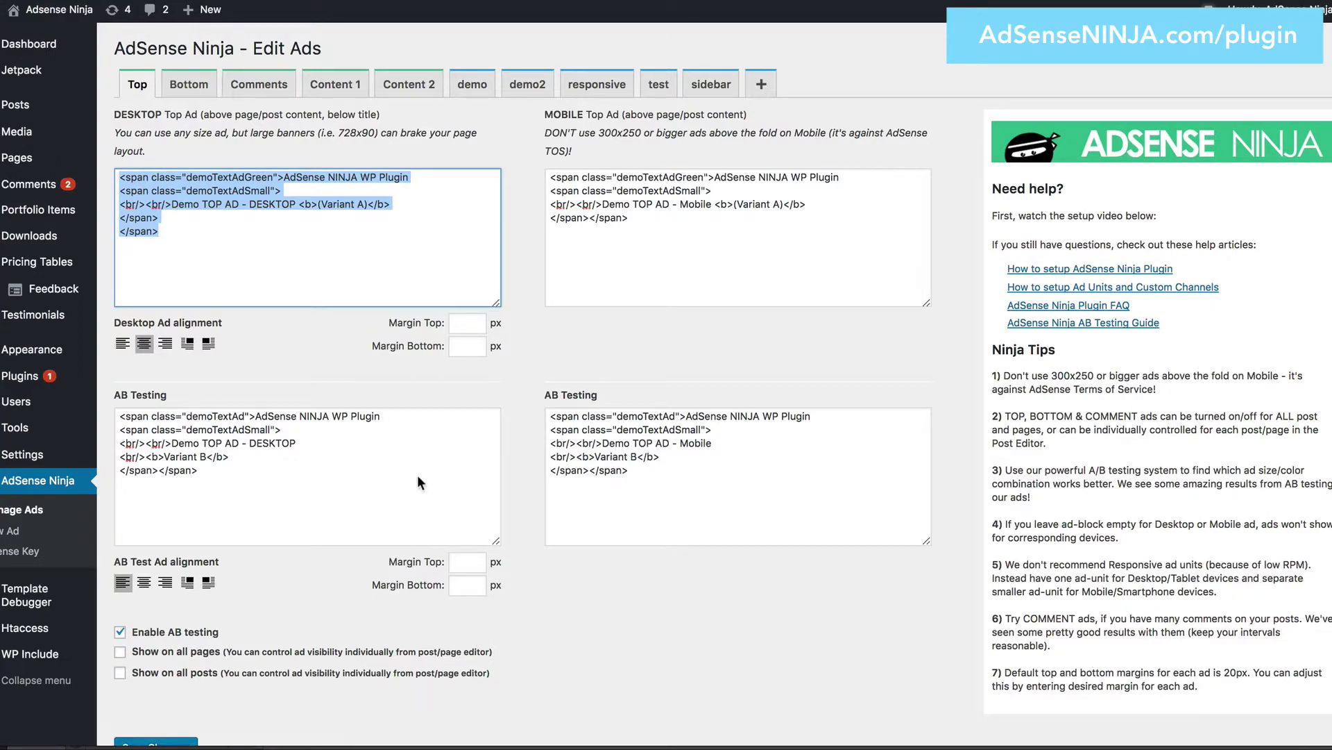
click(244, 464)
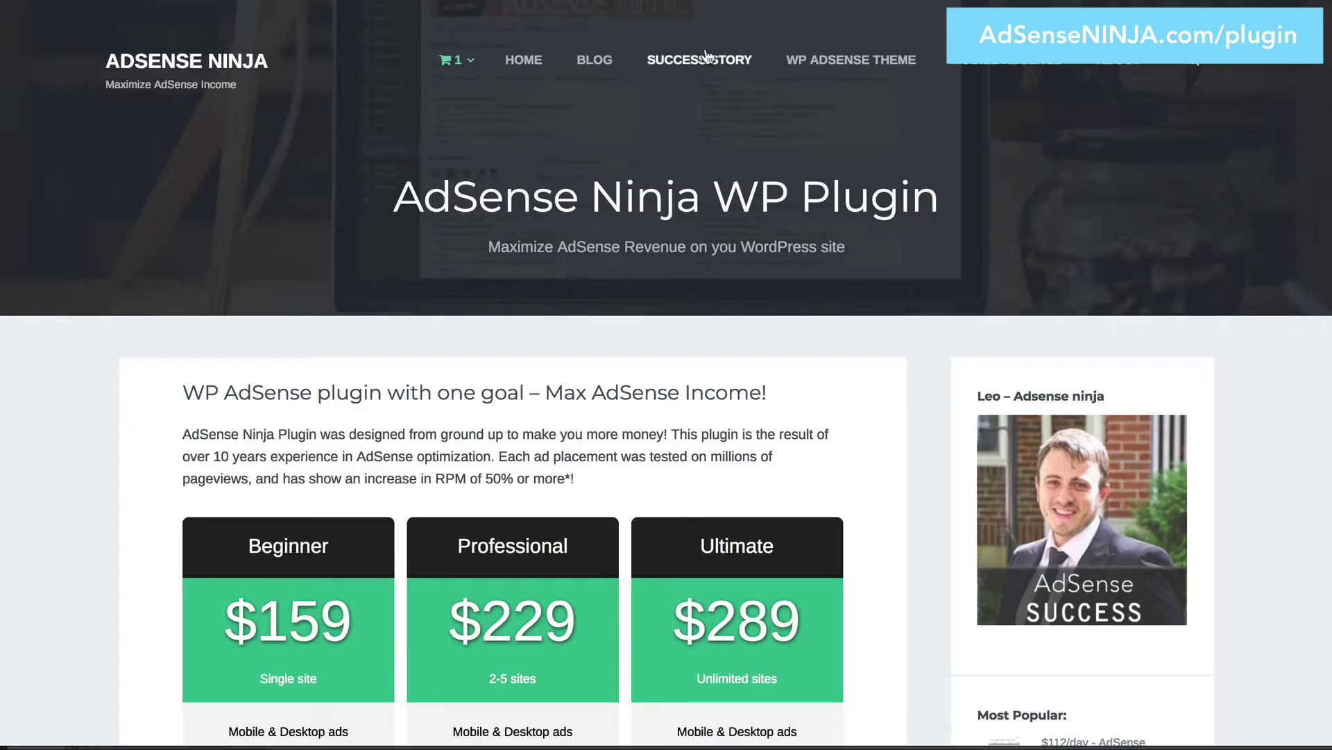
- Scroll through the $159, $229 and $289 plugin plans and benefits to the Powerful AB testing section
scroll(706, 56, down, 6)
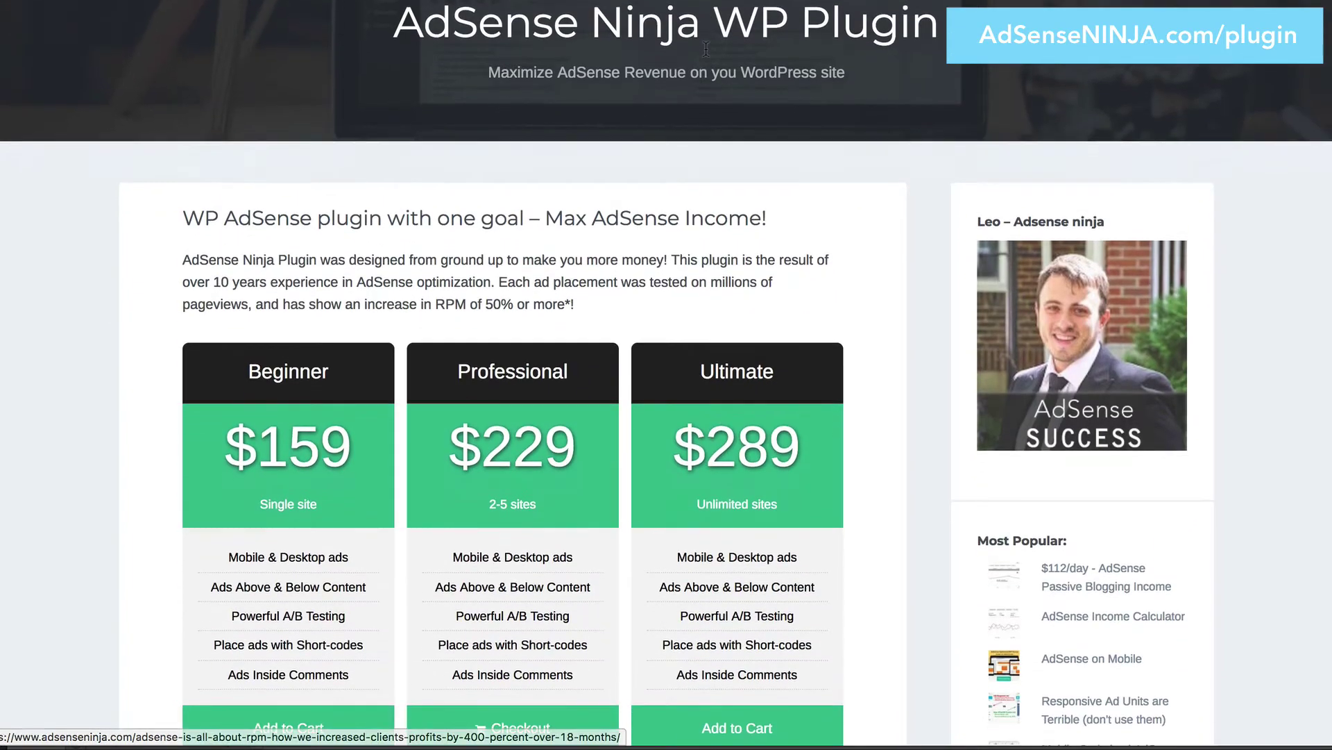
scroll(705, 49, down, 1)
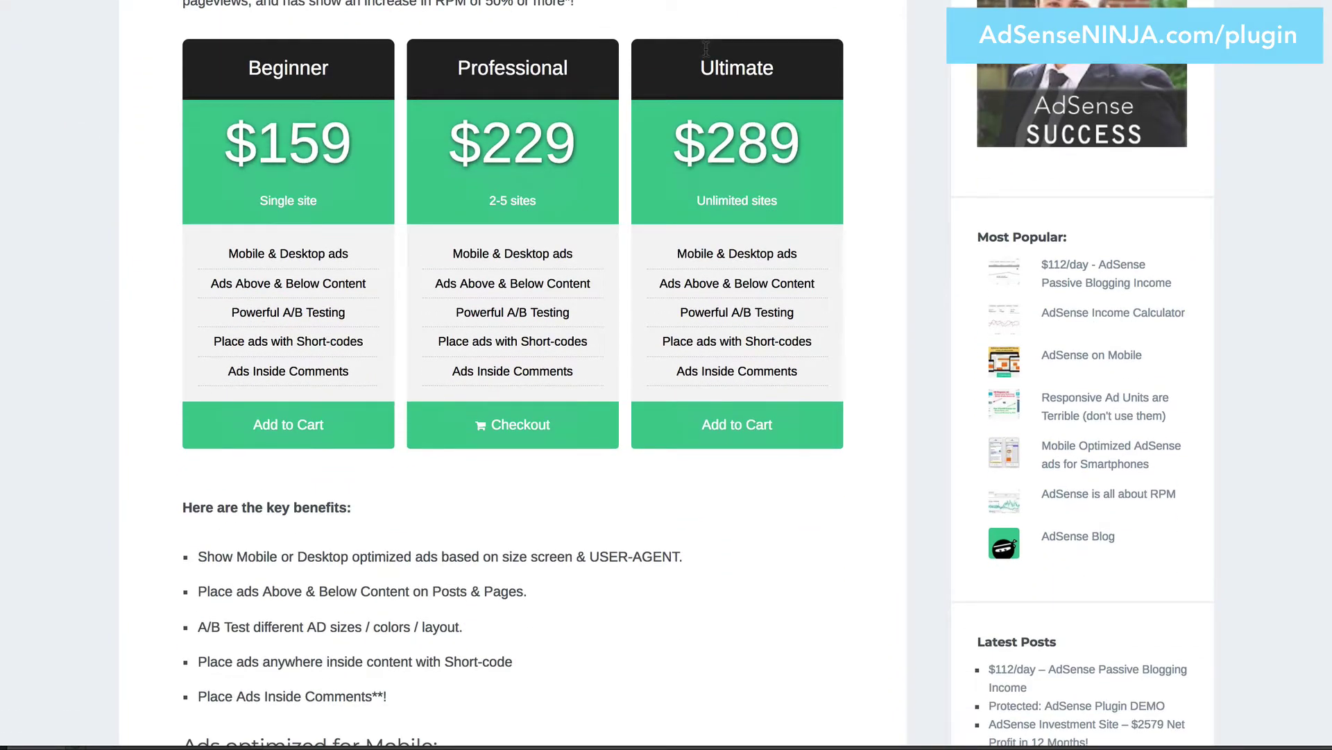
scroll(706, 49, up, 3)
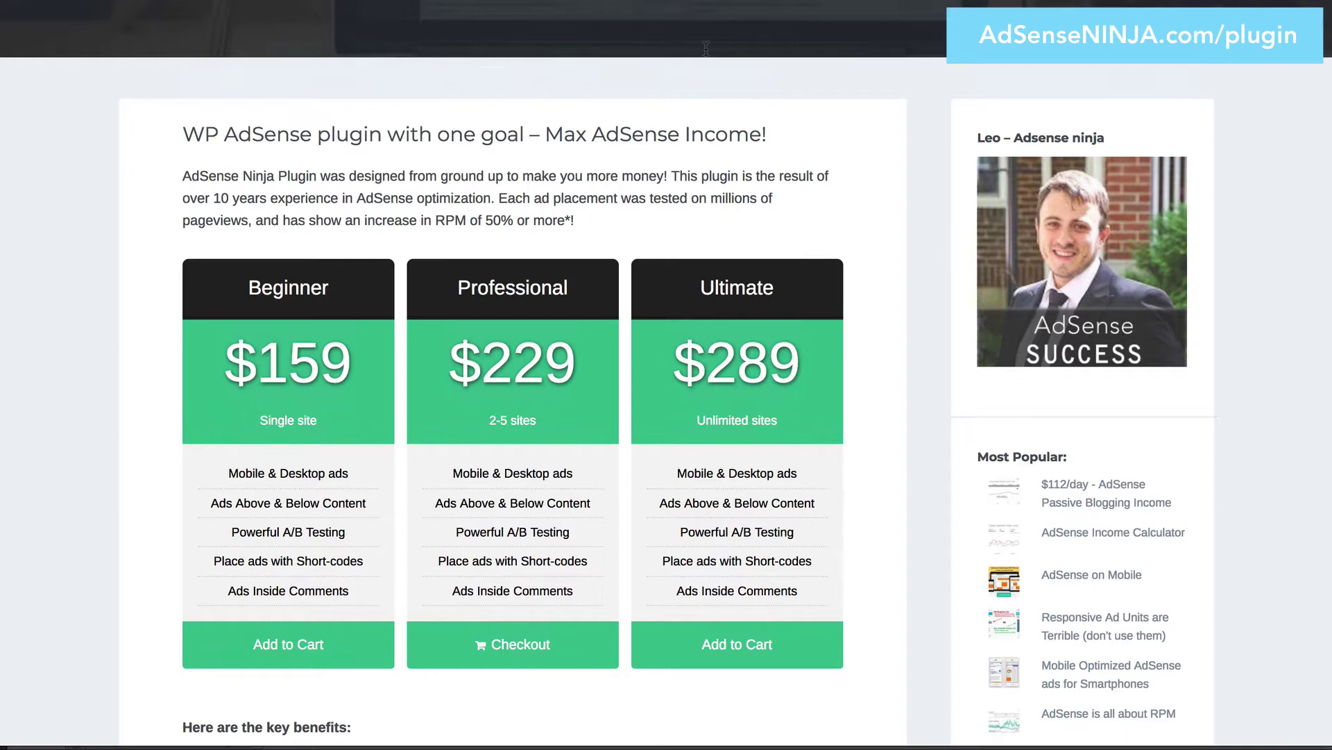
scroll(706, 47, down, 4)
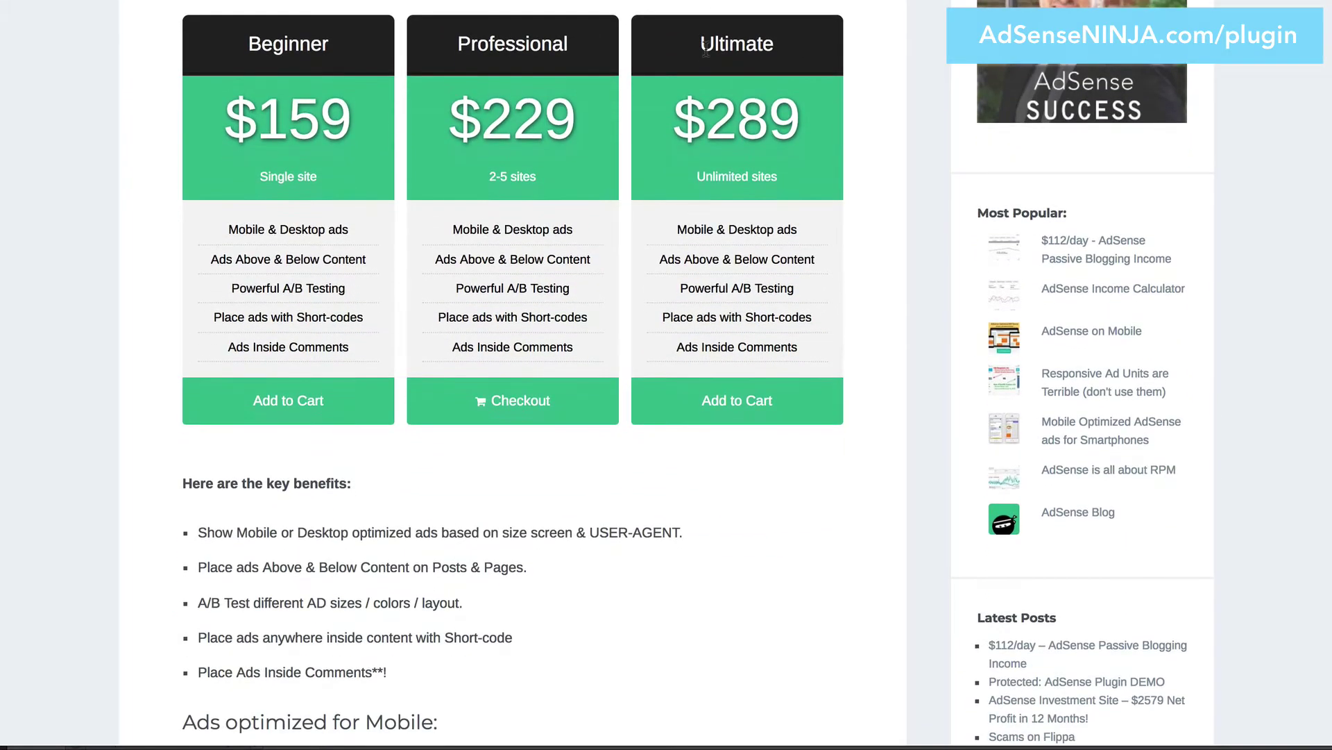
scroll(706, 48, up, 3)
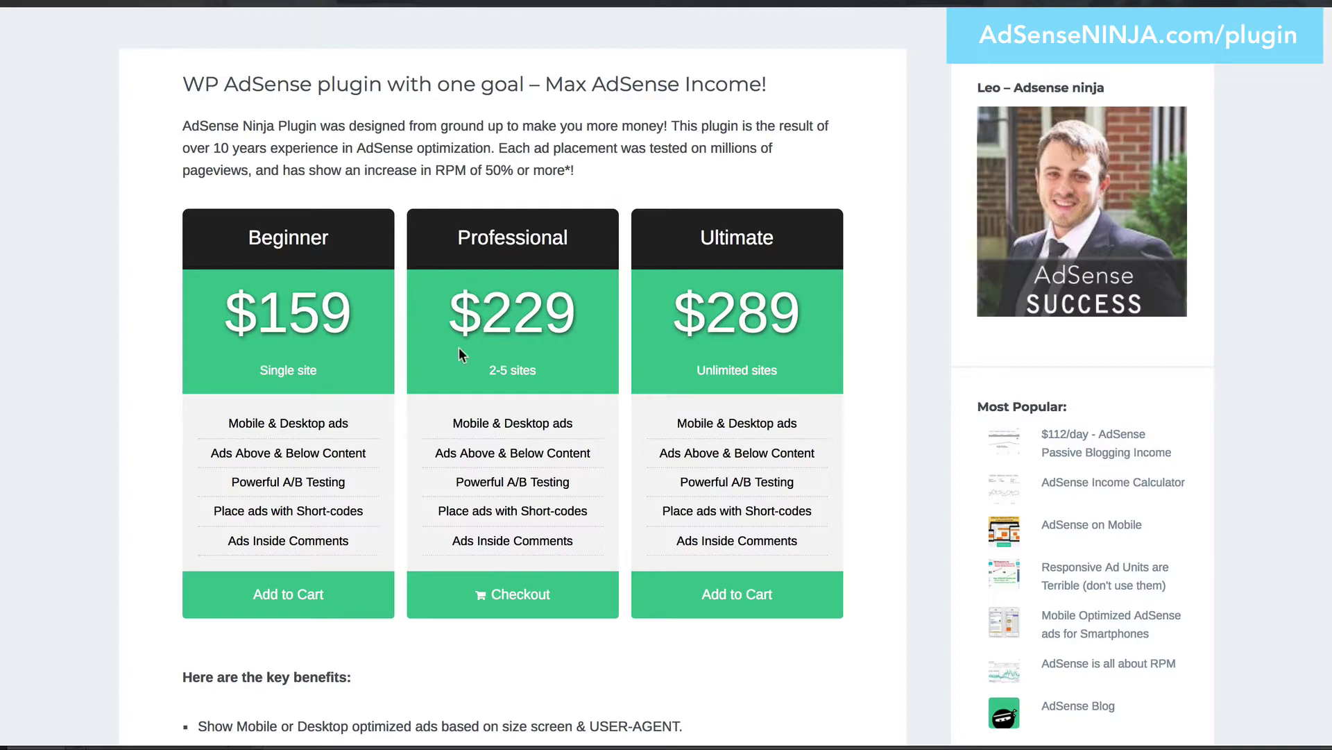
scroll(420, 186, down, 8)
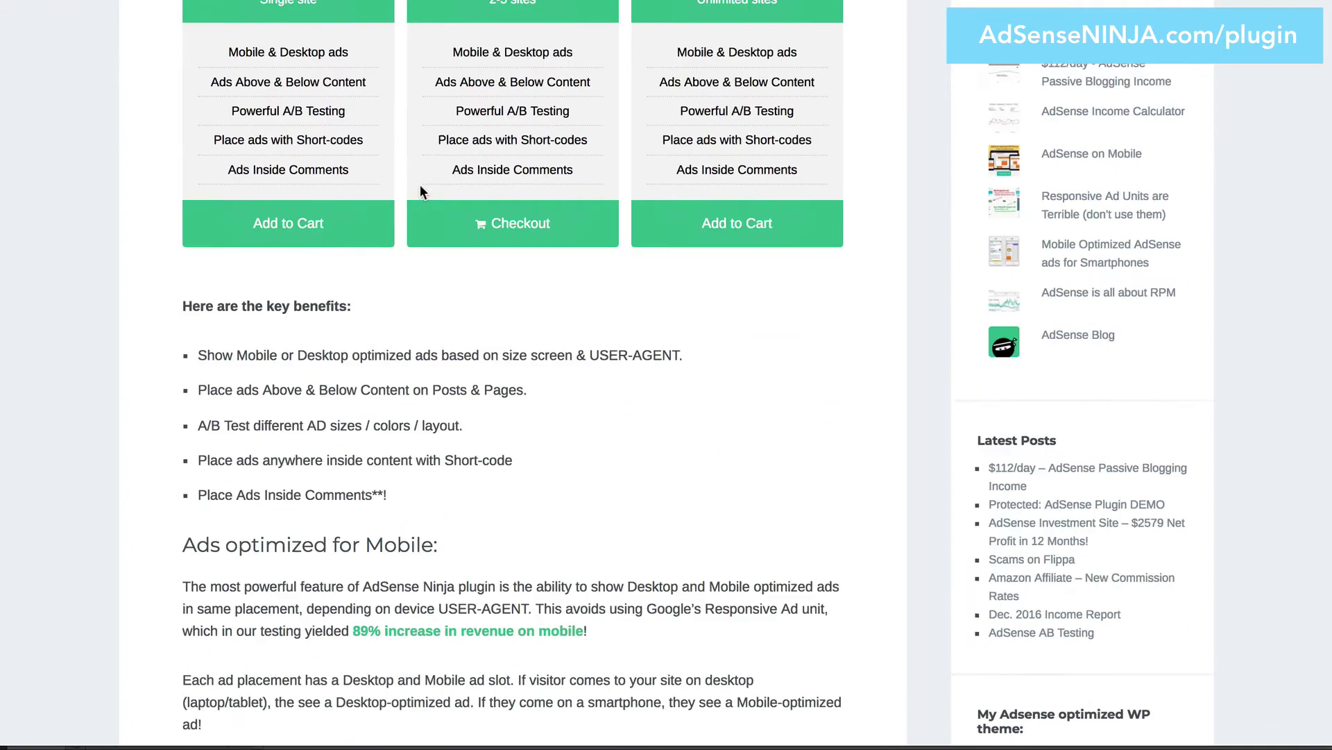
scroll(420, 186, up, 5)
scroll(419, 185, up, 4)
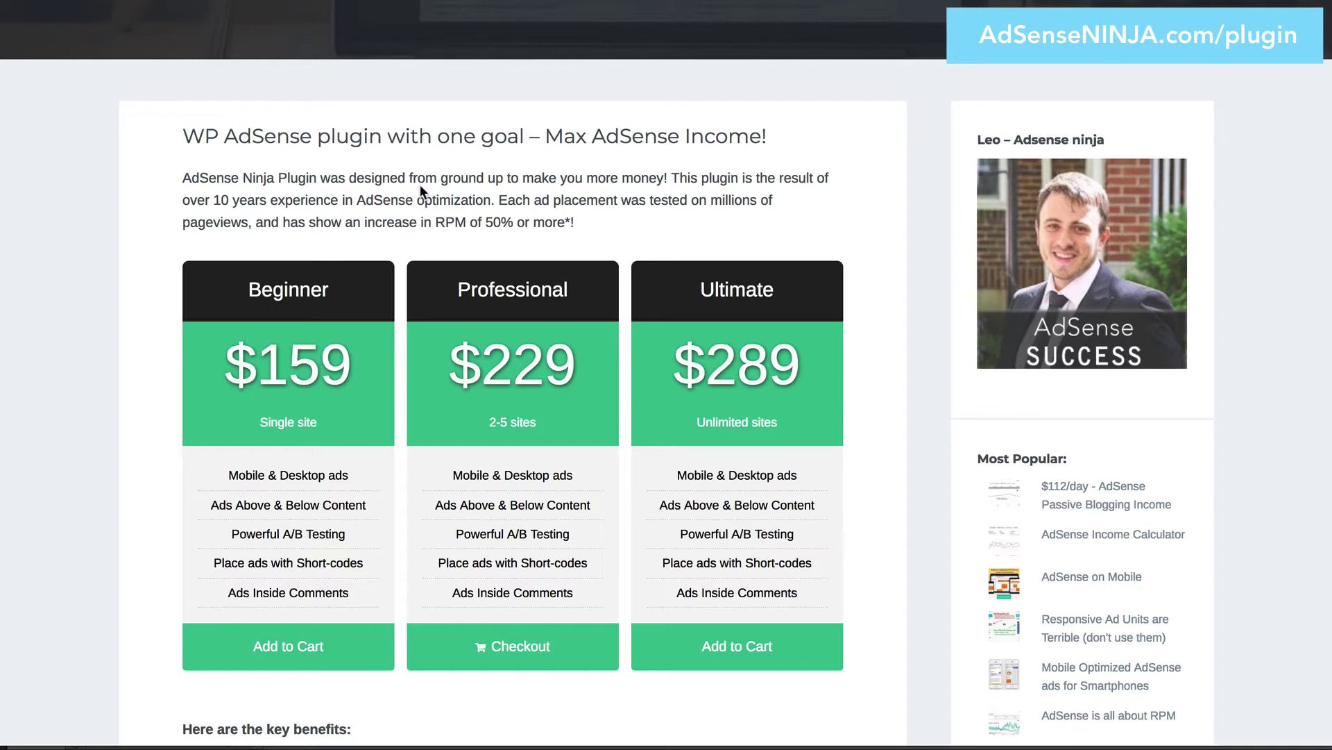
scroll(419, 185, down, 1)
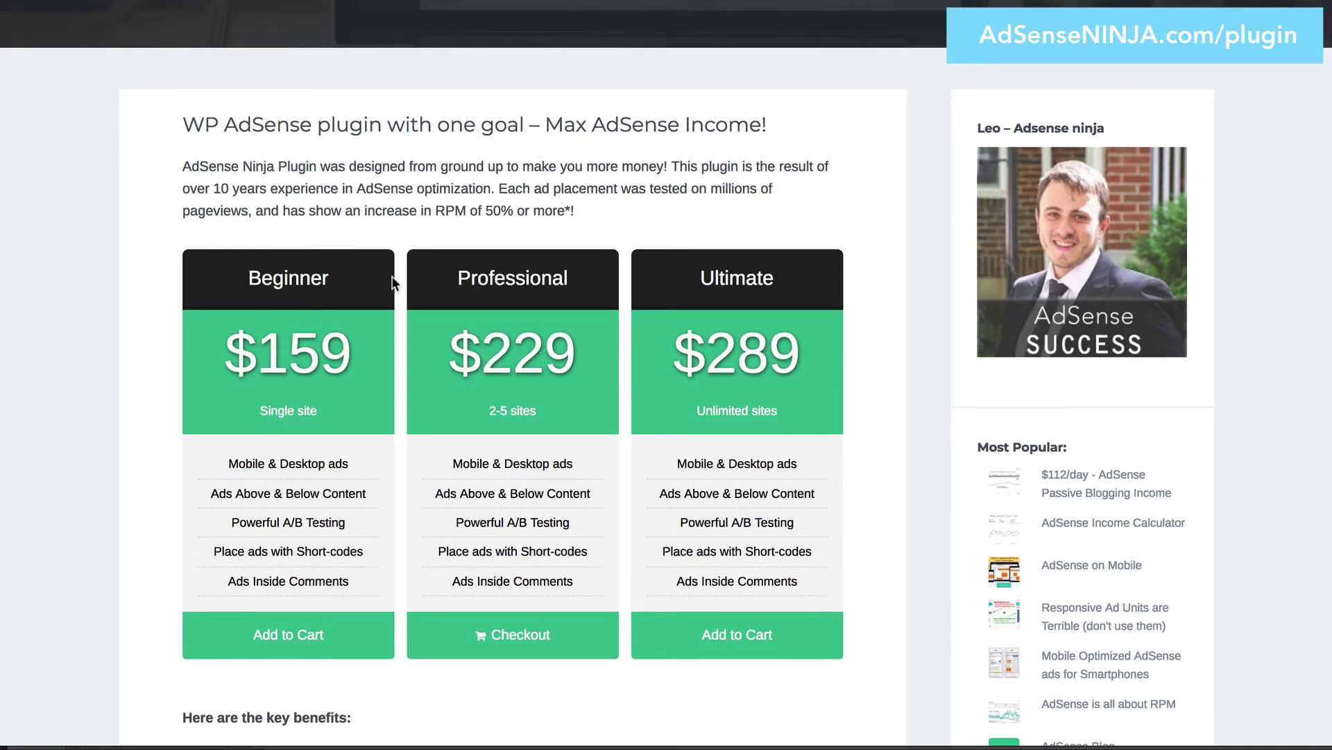
scroll(406, 279, up, 4)
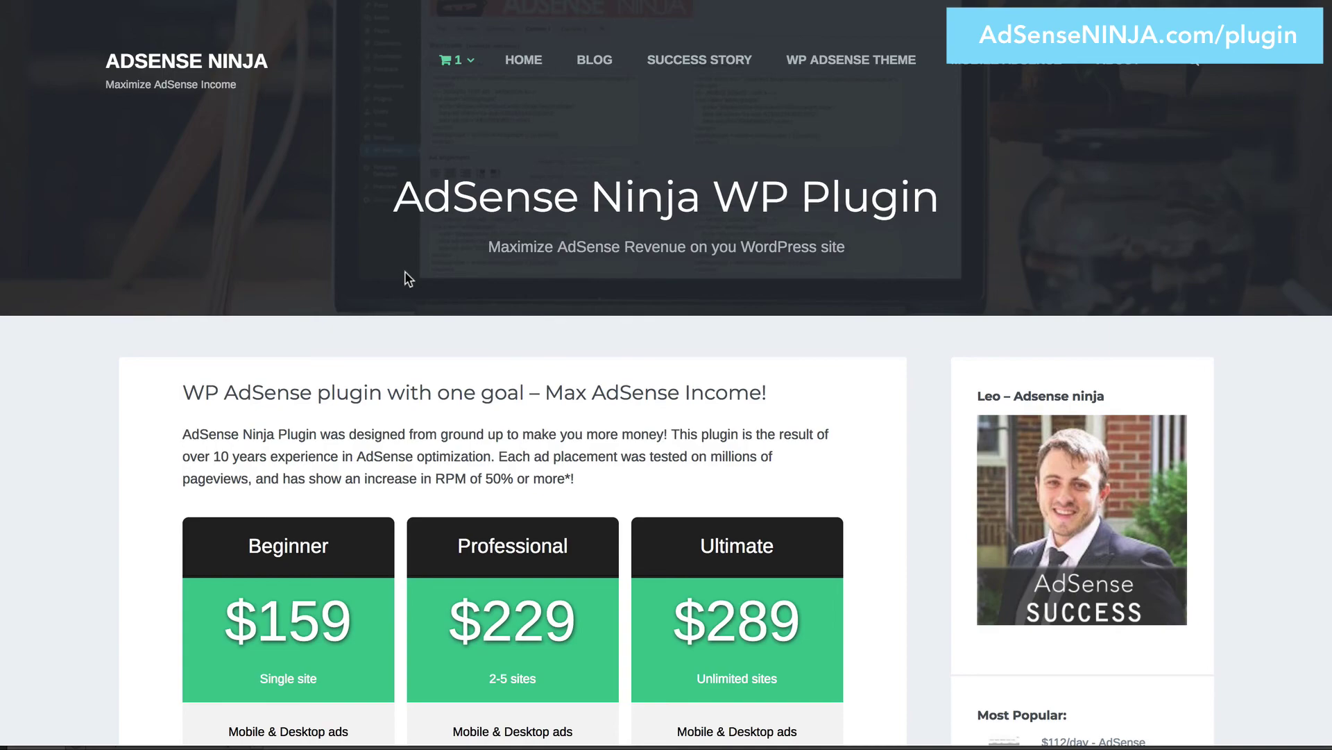
scroll(533, 255, down, 3)
scroll(533, 255, down, 13)
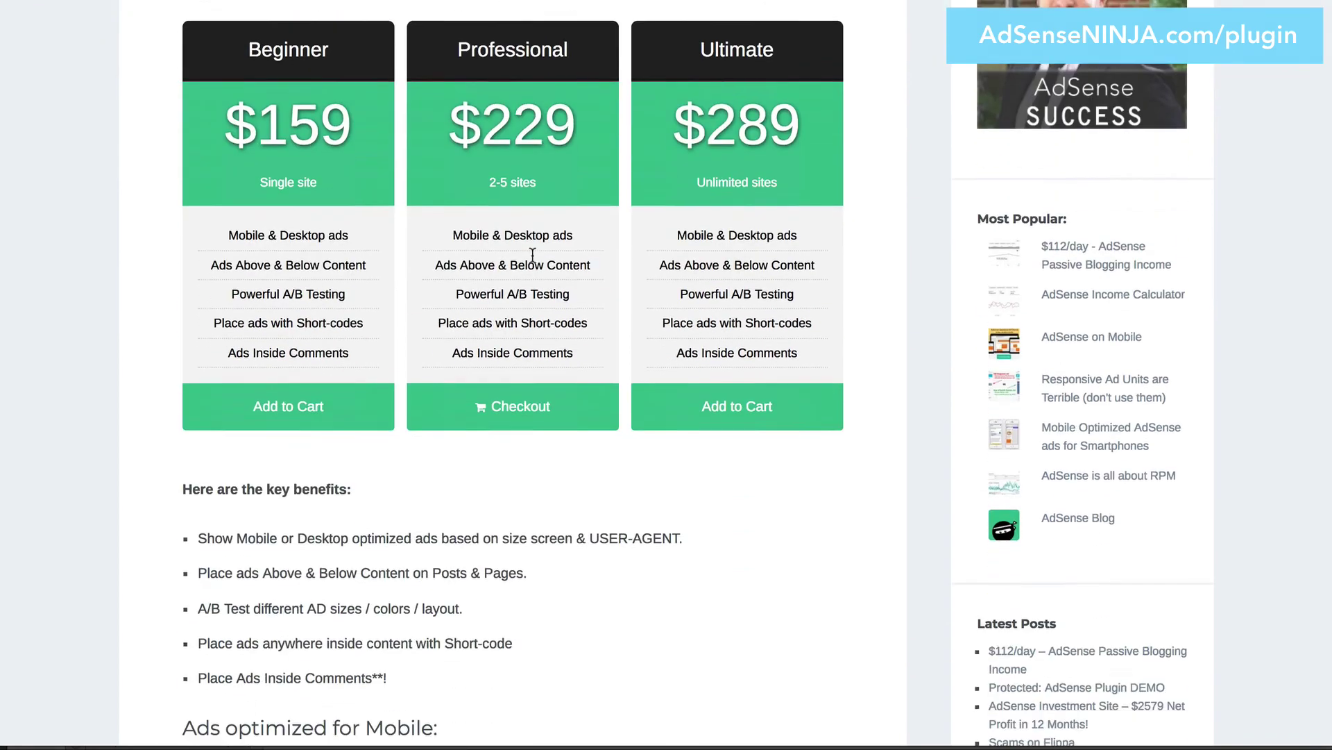